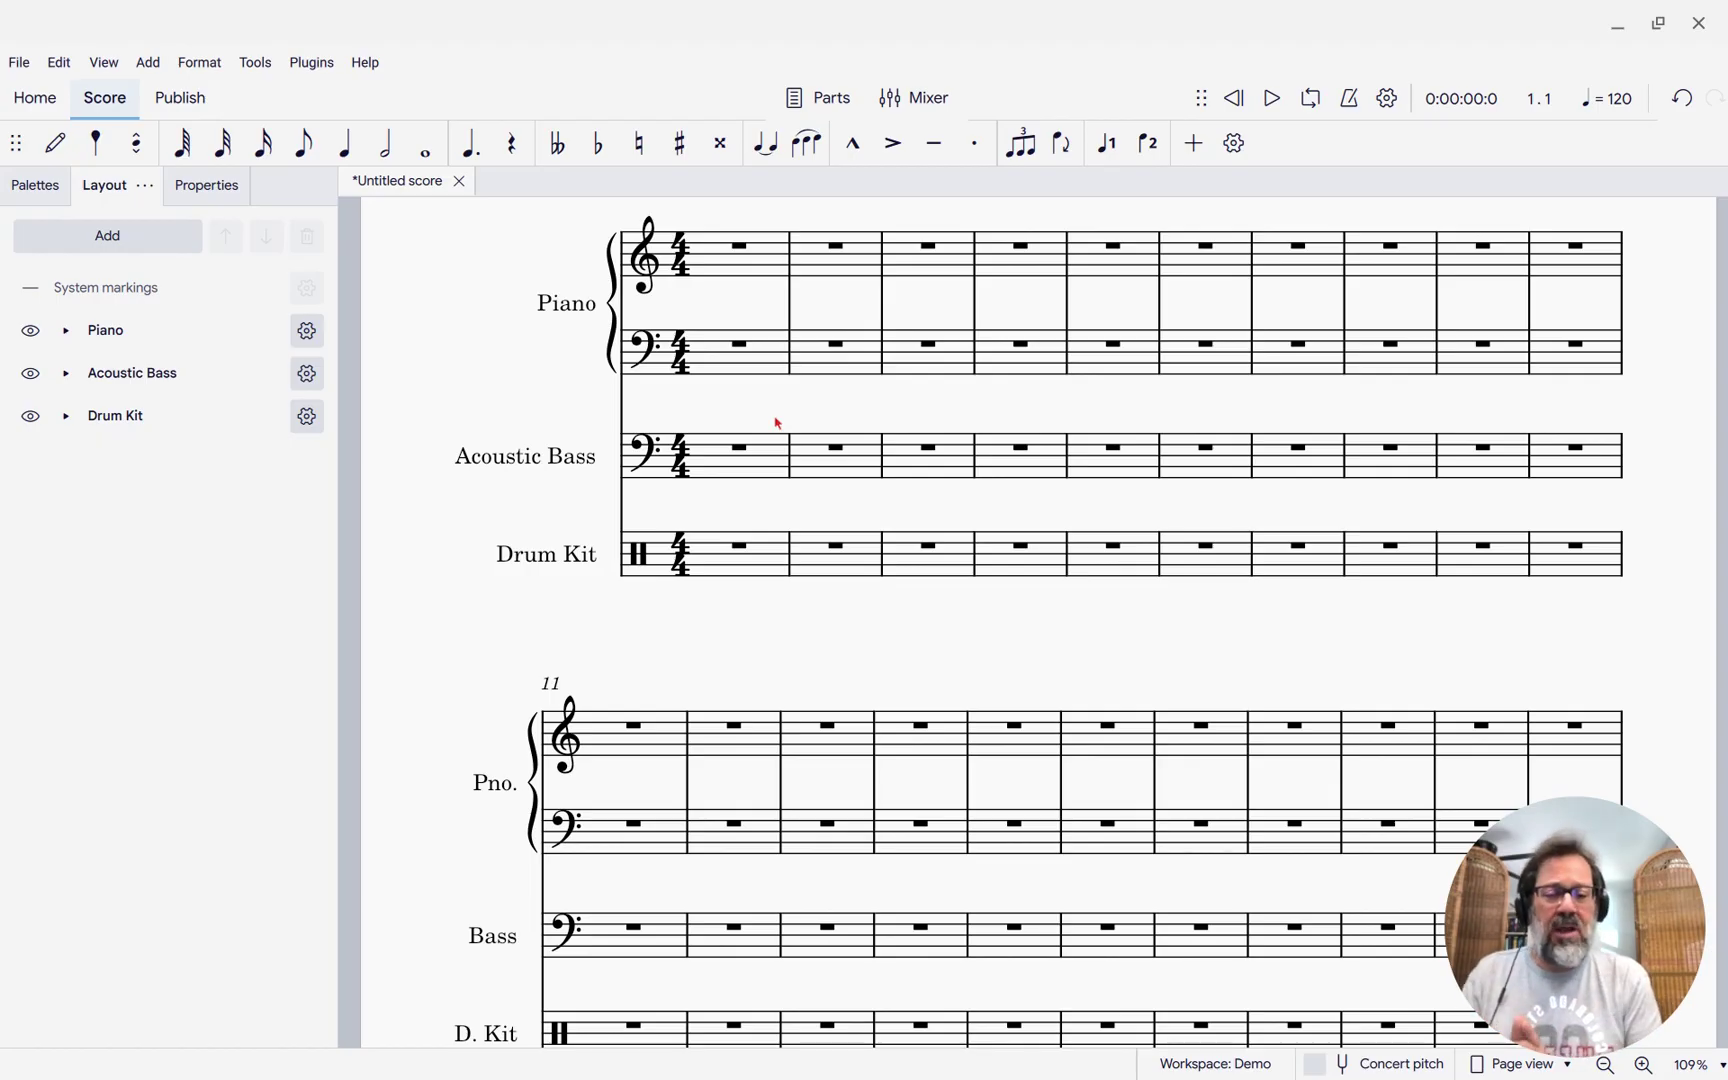
Step: Select the Drum Kit's first measure and bring up the Percussion panel in Write mode
left_click(728, 566)
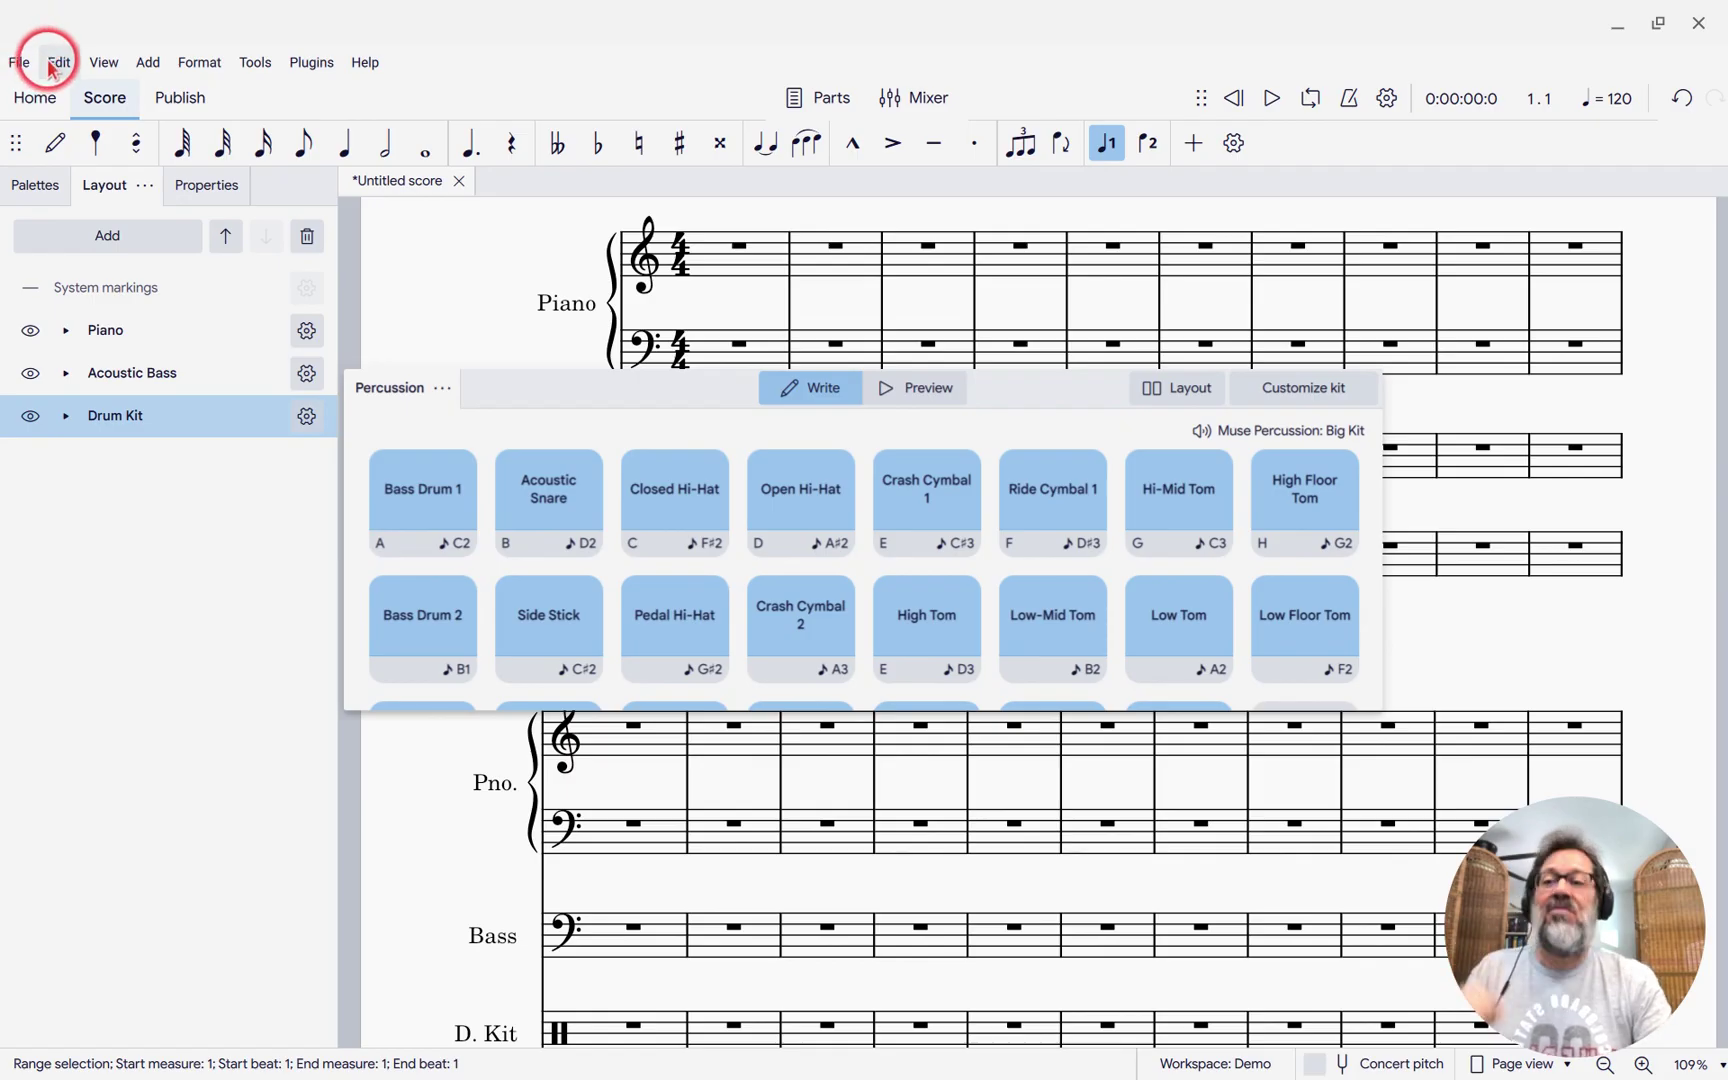
Step: Restore the default layout from the View menu, then reselect the Drum Kit's first measure
left_click(94, 68)
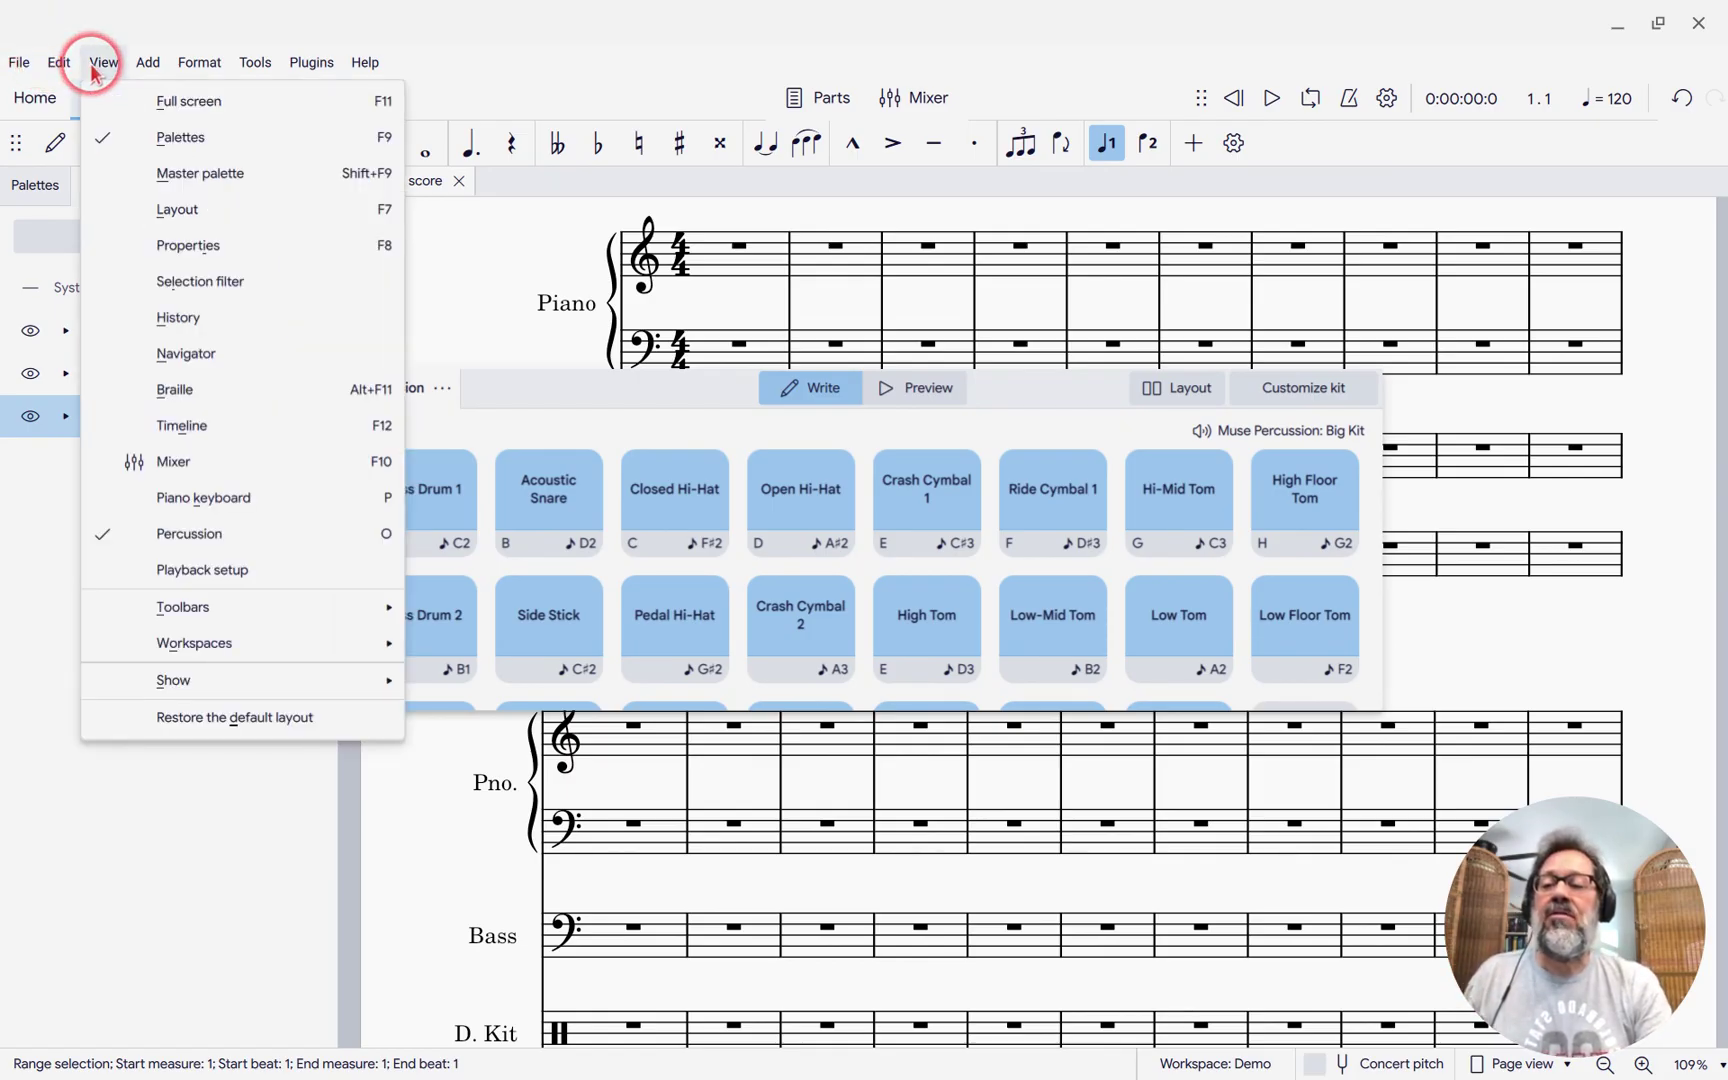
left_click(201, 718)
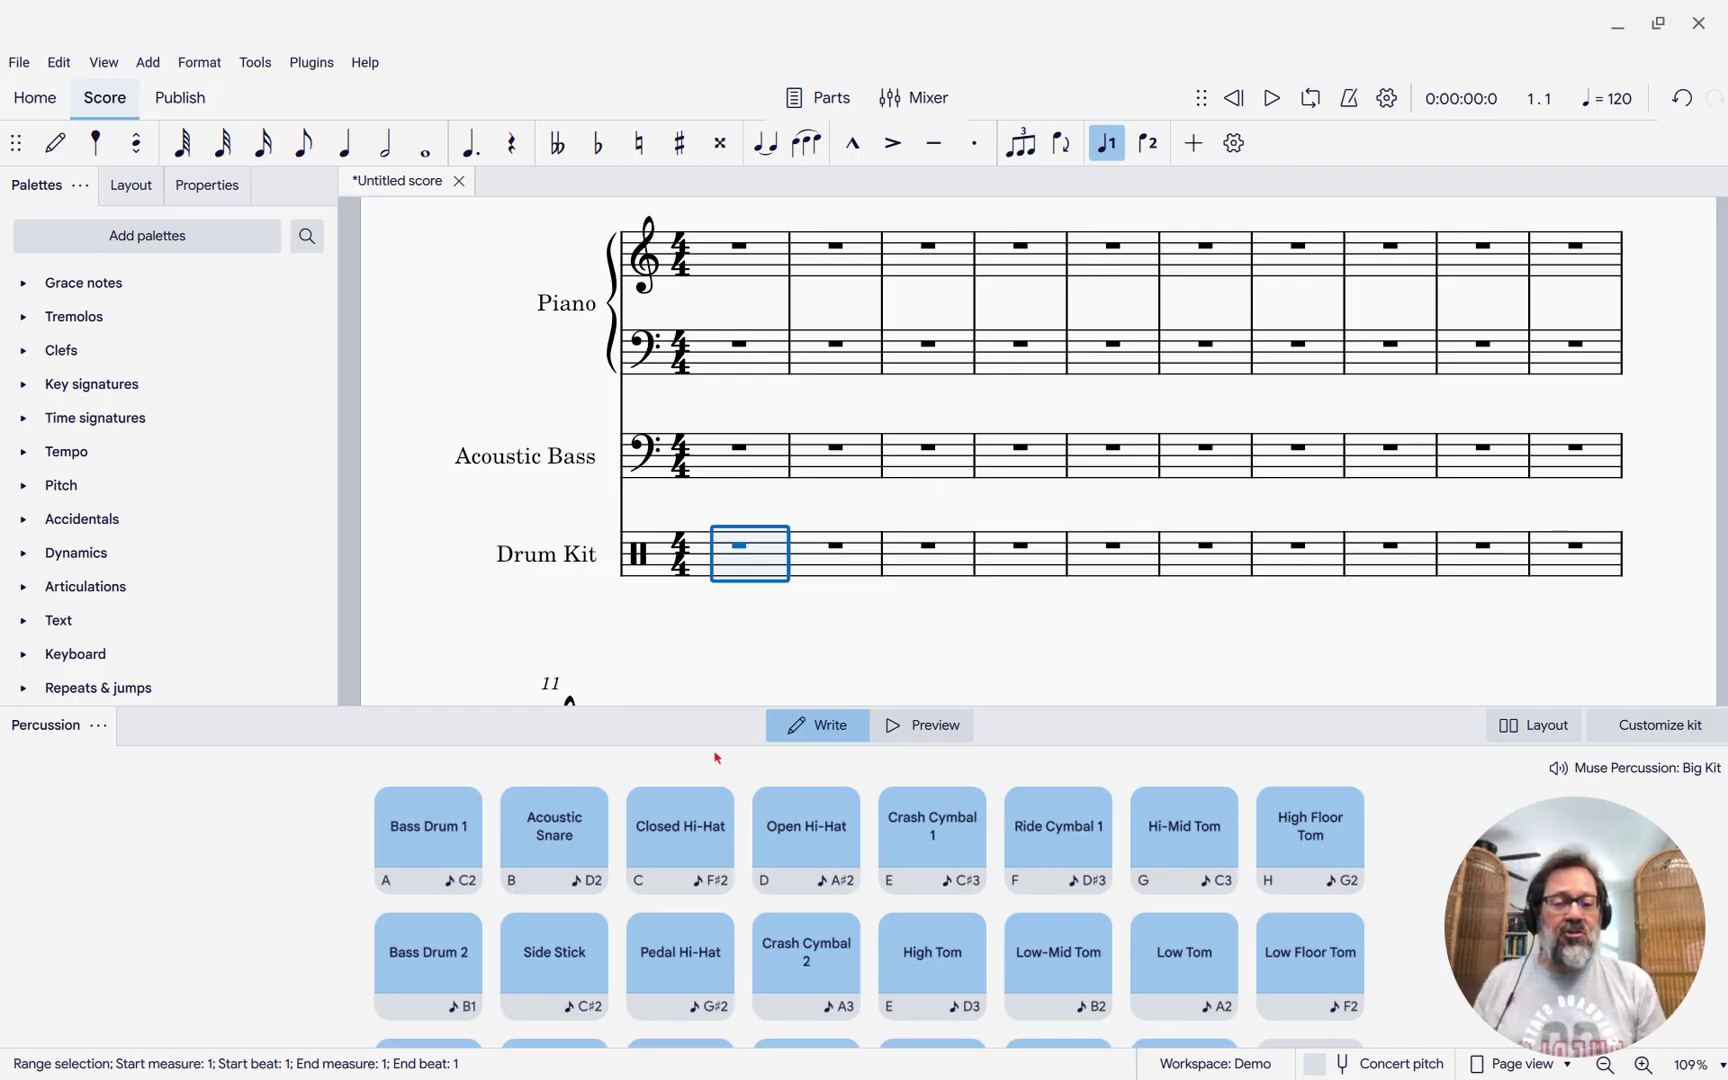
left_click(612, 643)
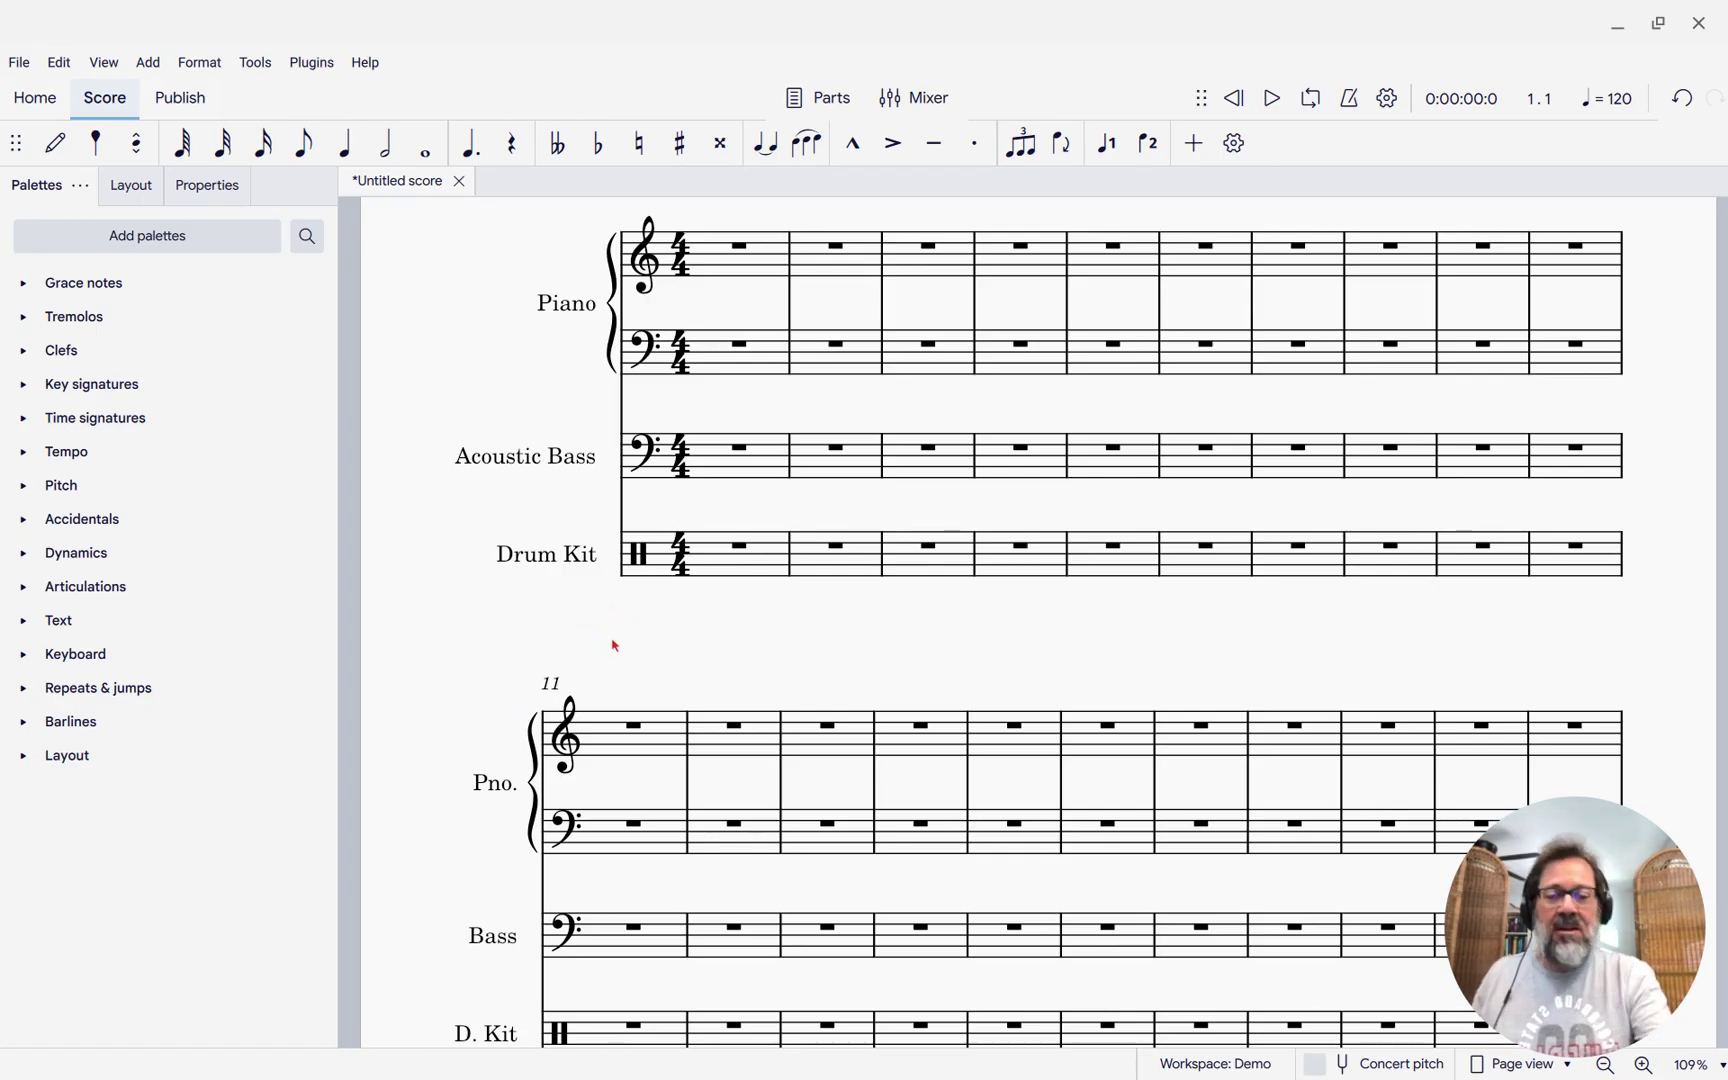
left_click(714, 541)
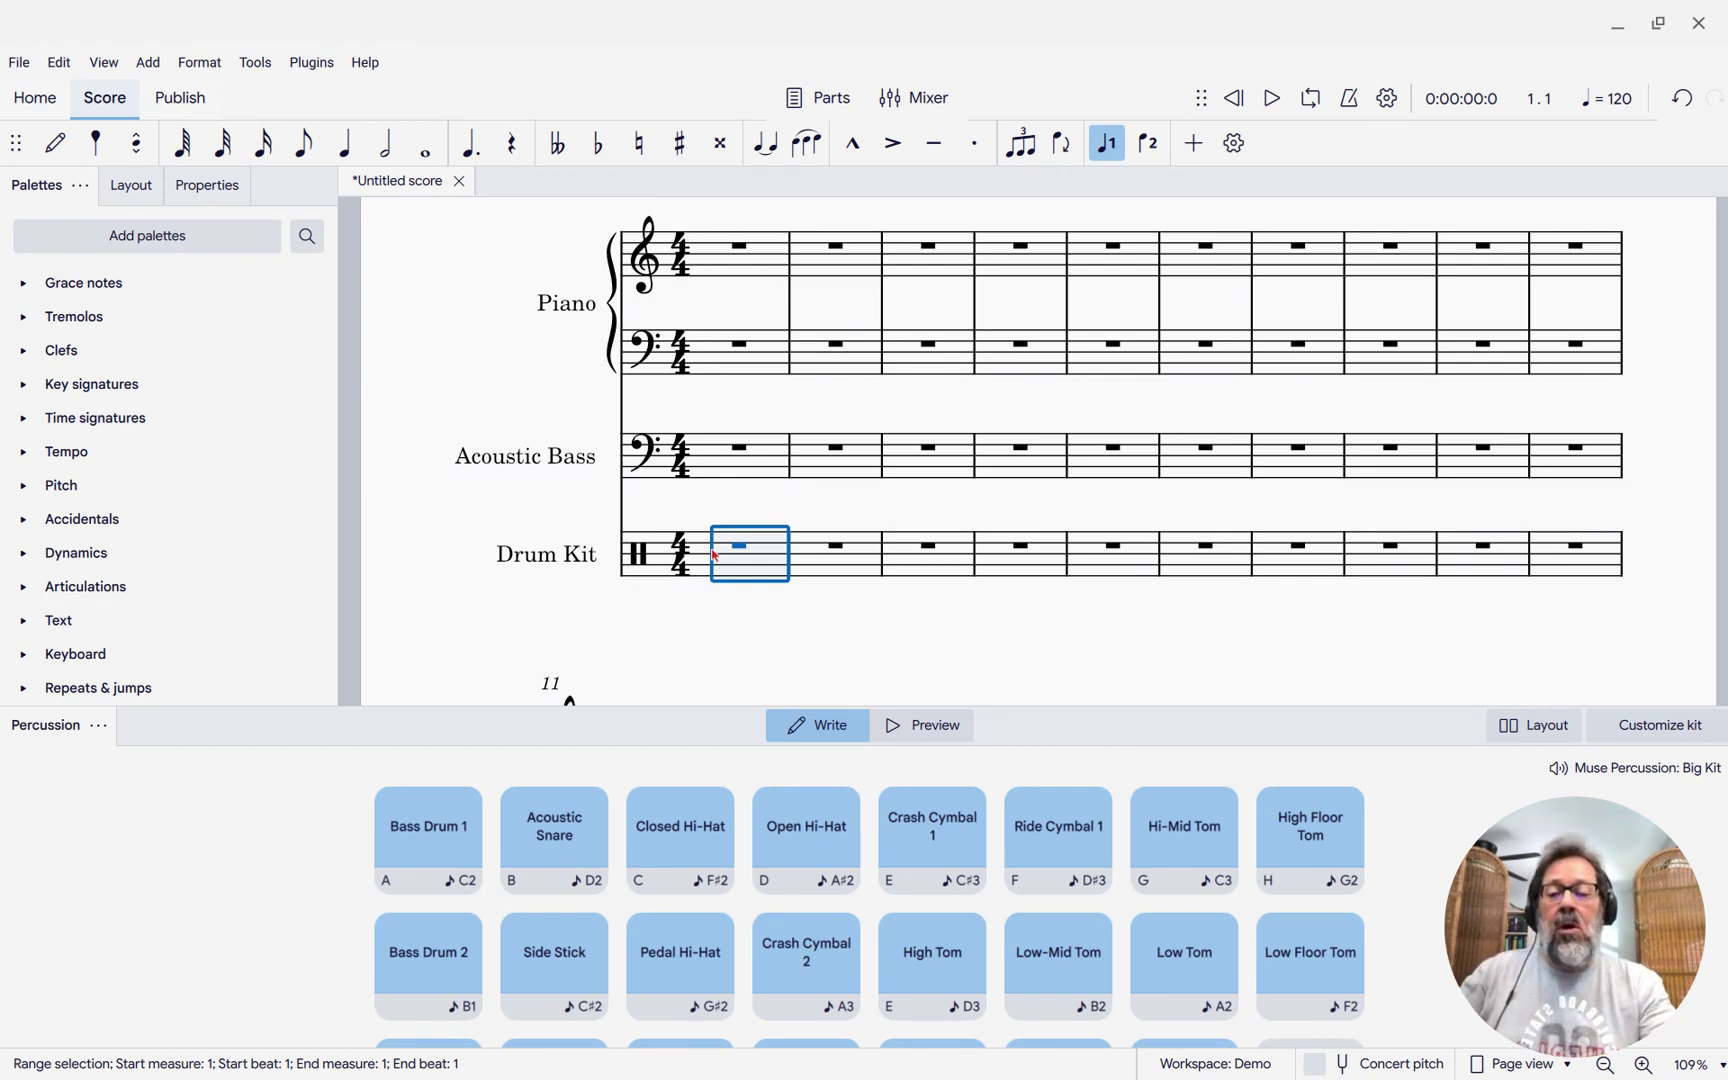
Step: Enter three Acoustic Snare quarters and an Open Hi-Hat, then a Ride Cymbal starting measure 2
left_click(549, 824)
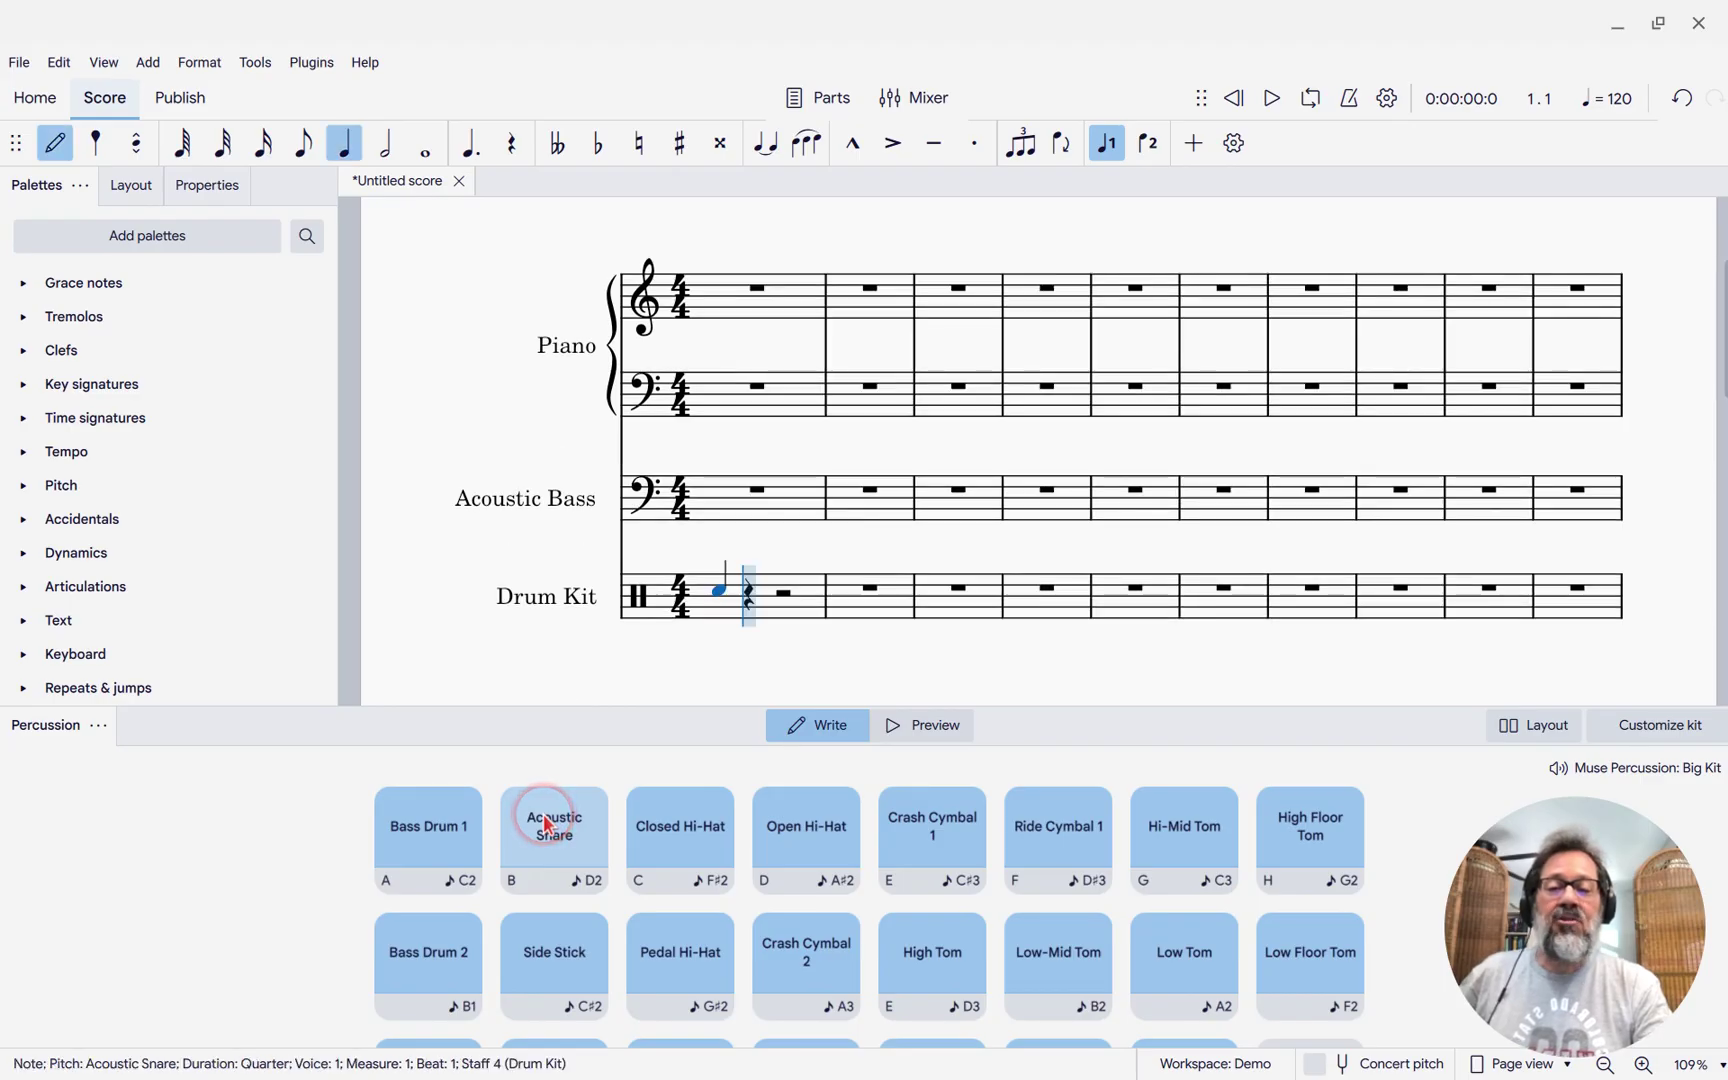
left_click(549, 826)
left_click(549, 826)
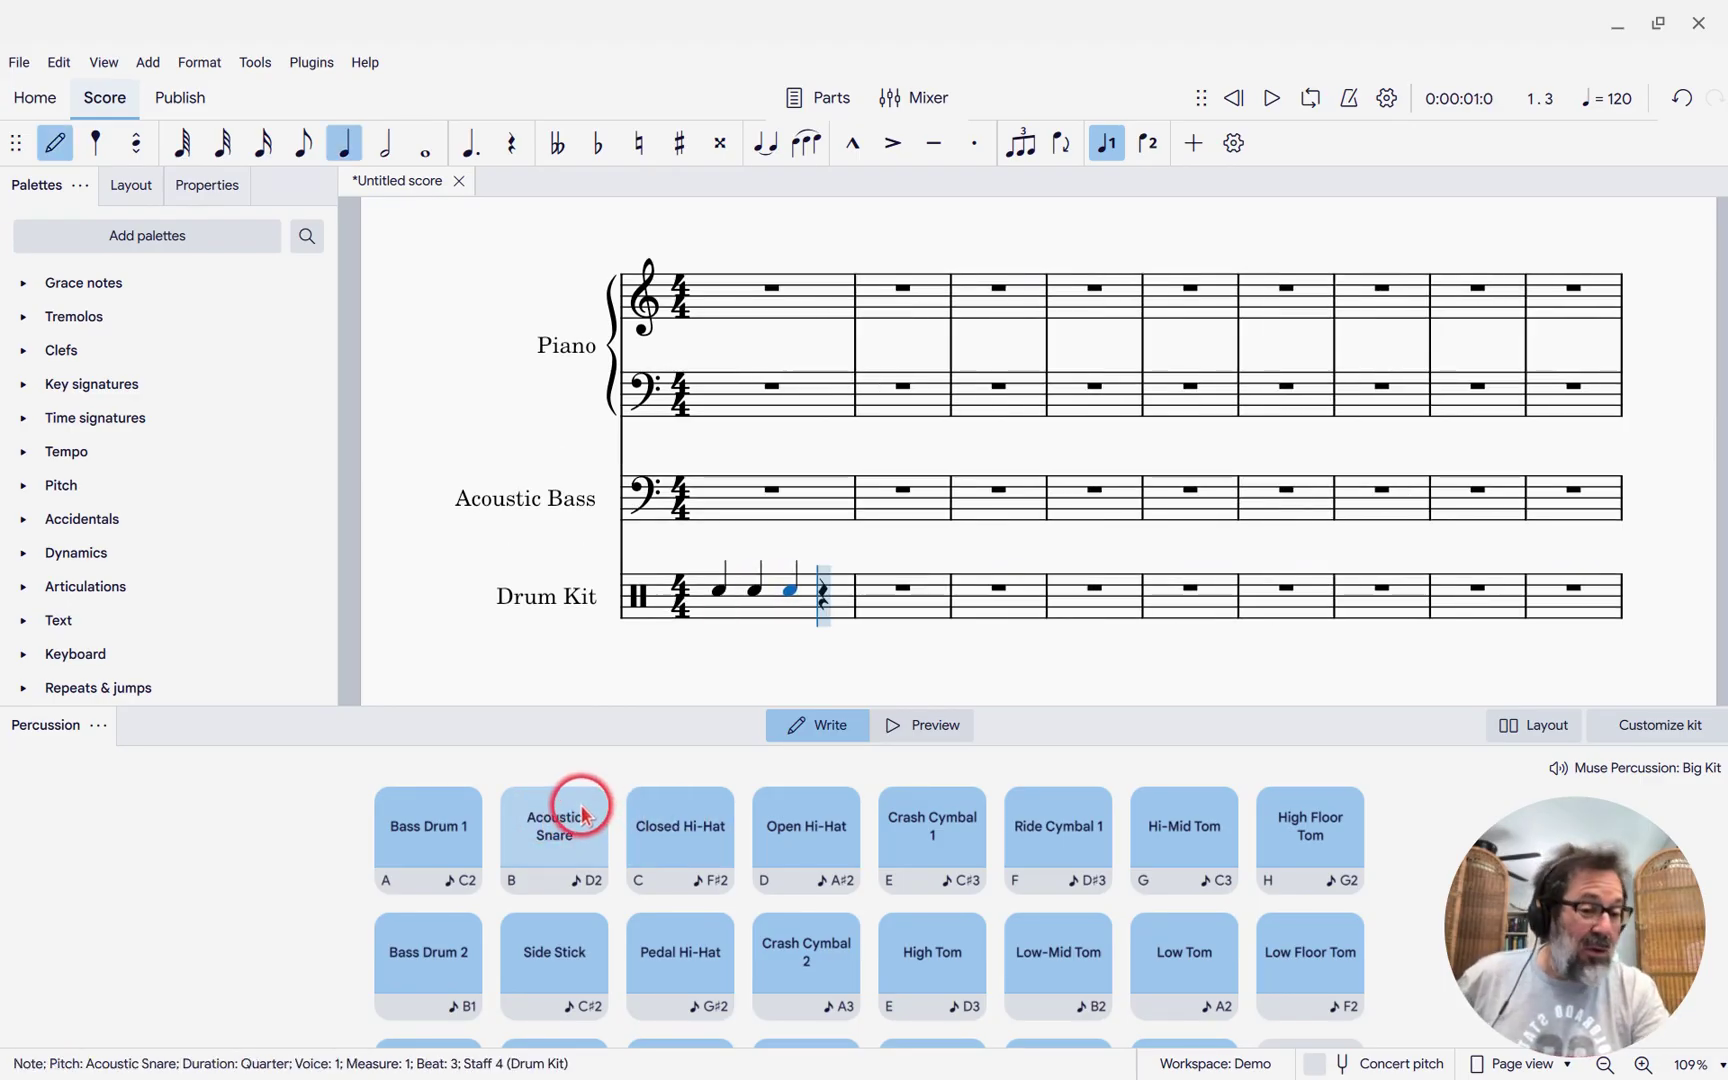
left_click(800, 852)
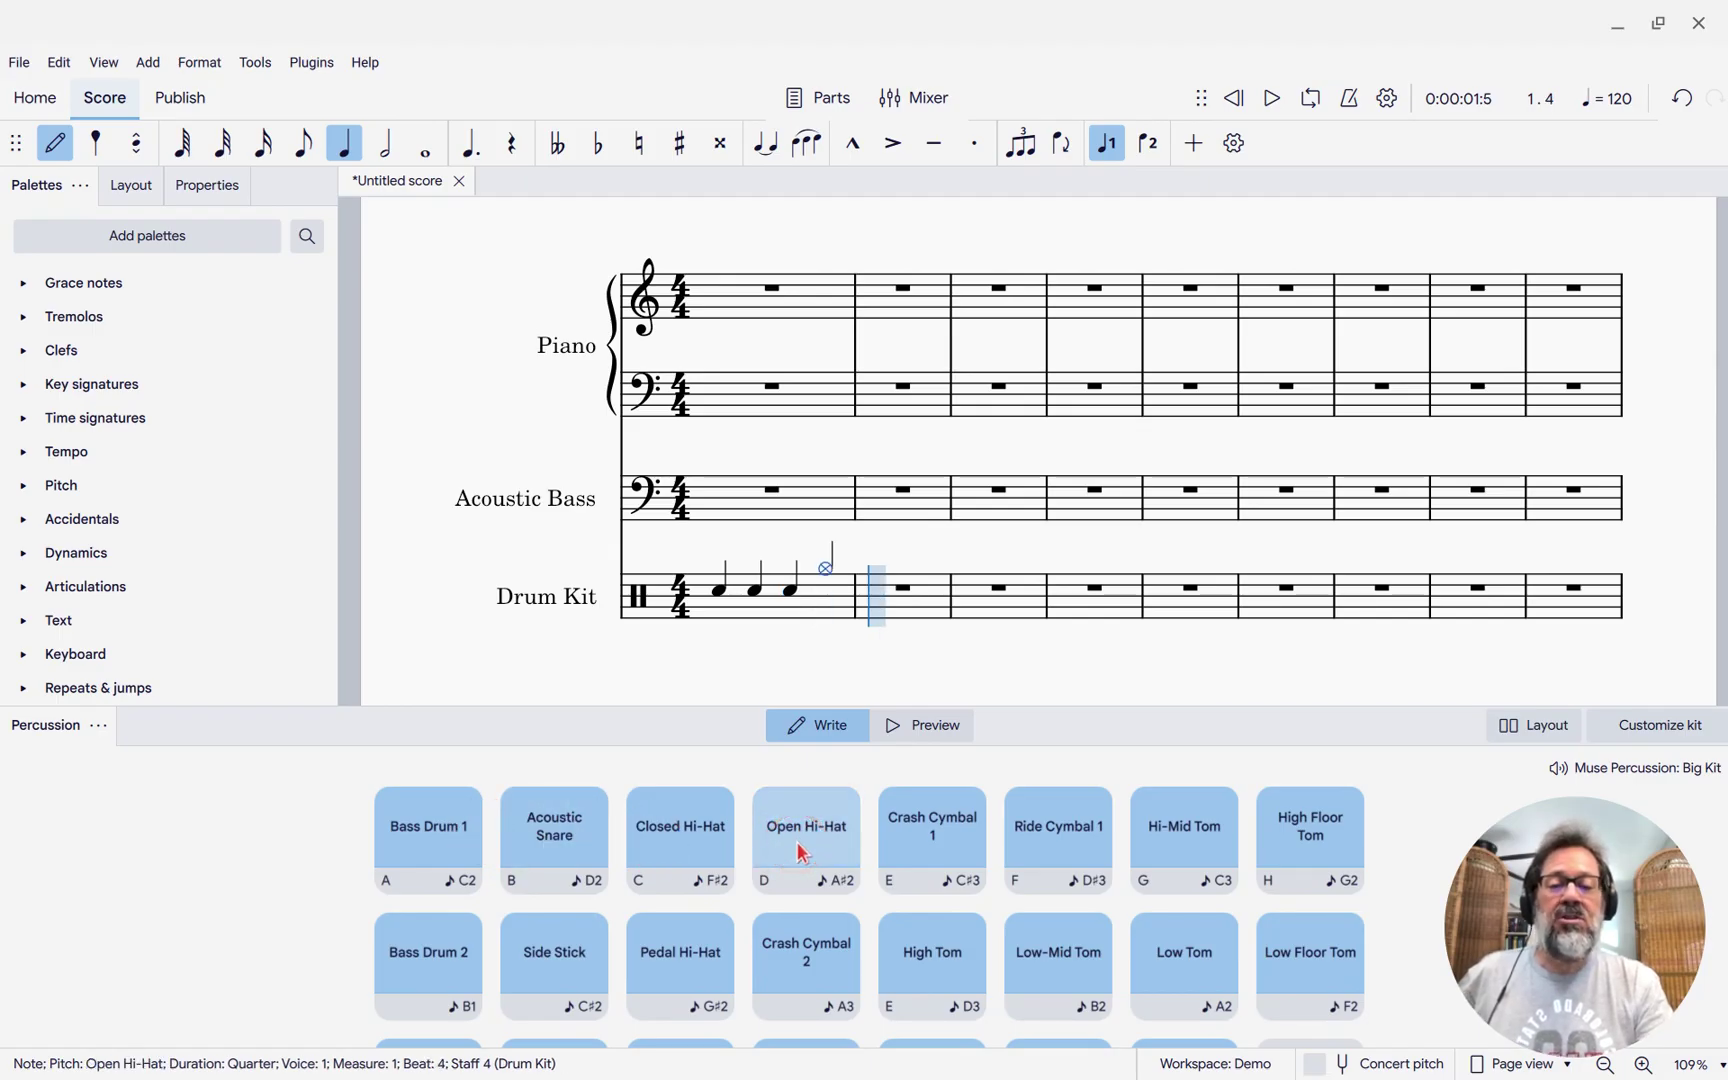
left_click(1075, 825)
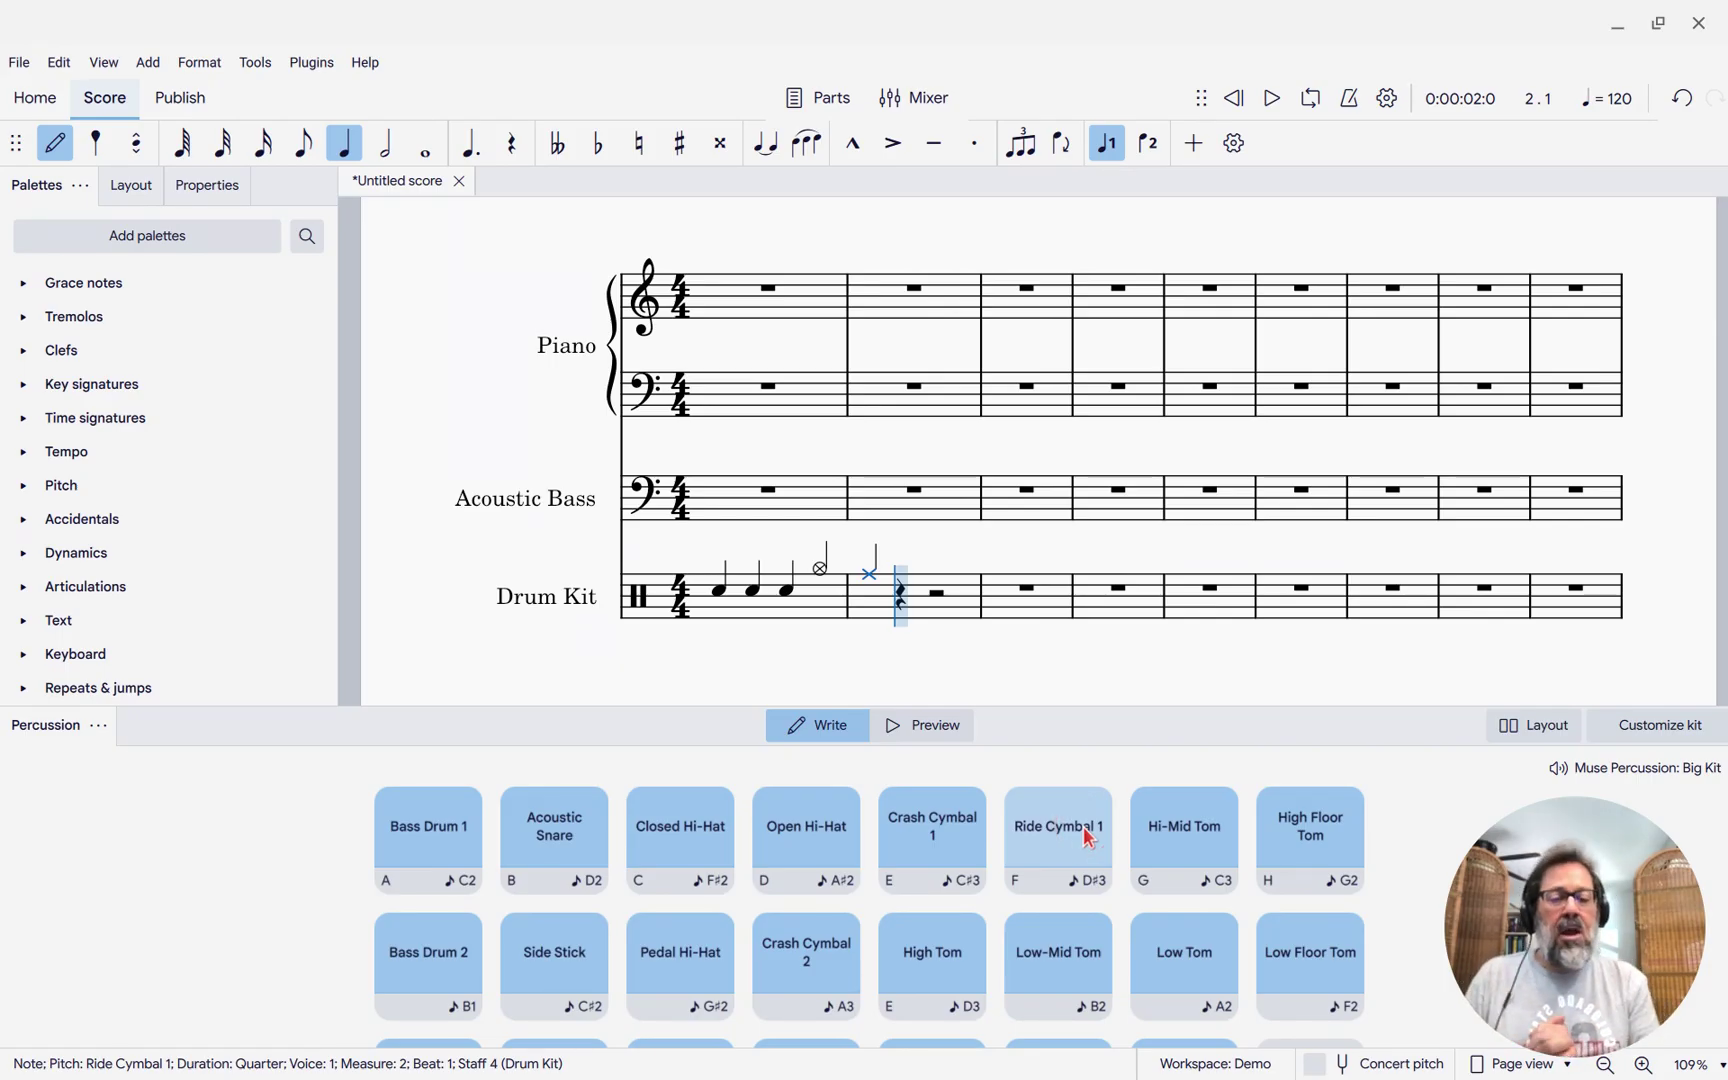
left_click(1545, 734)
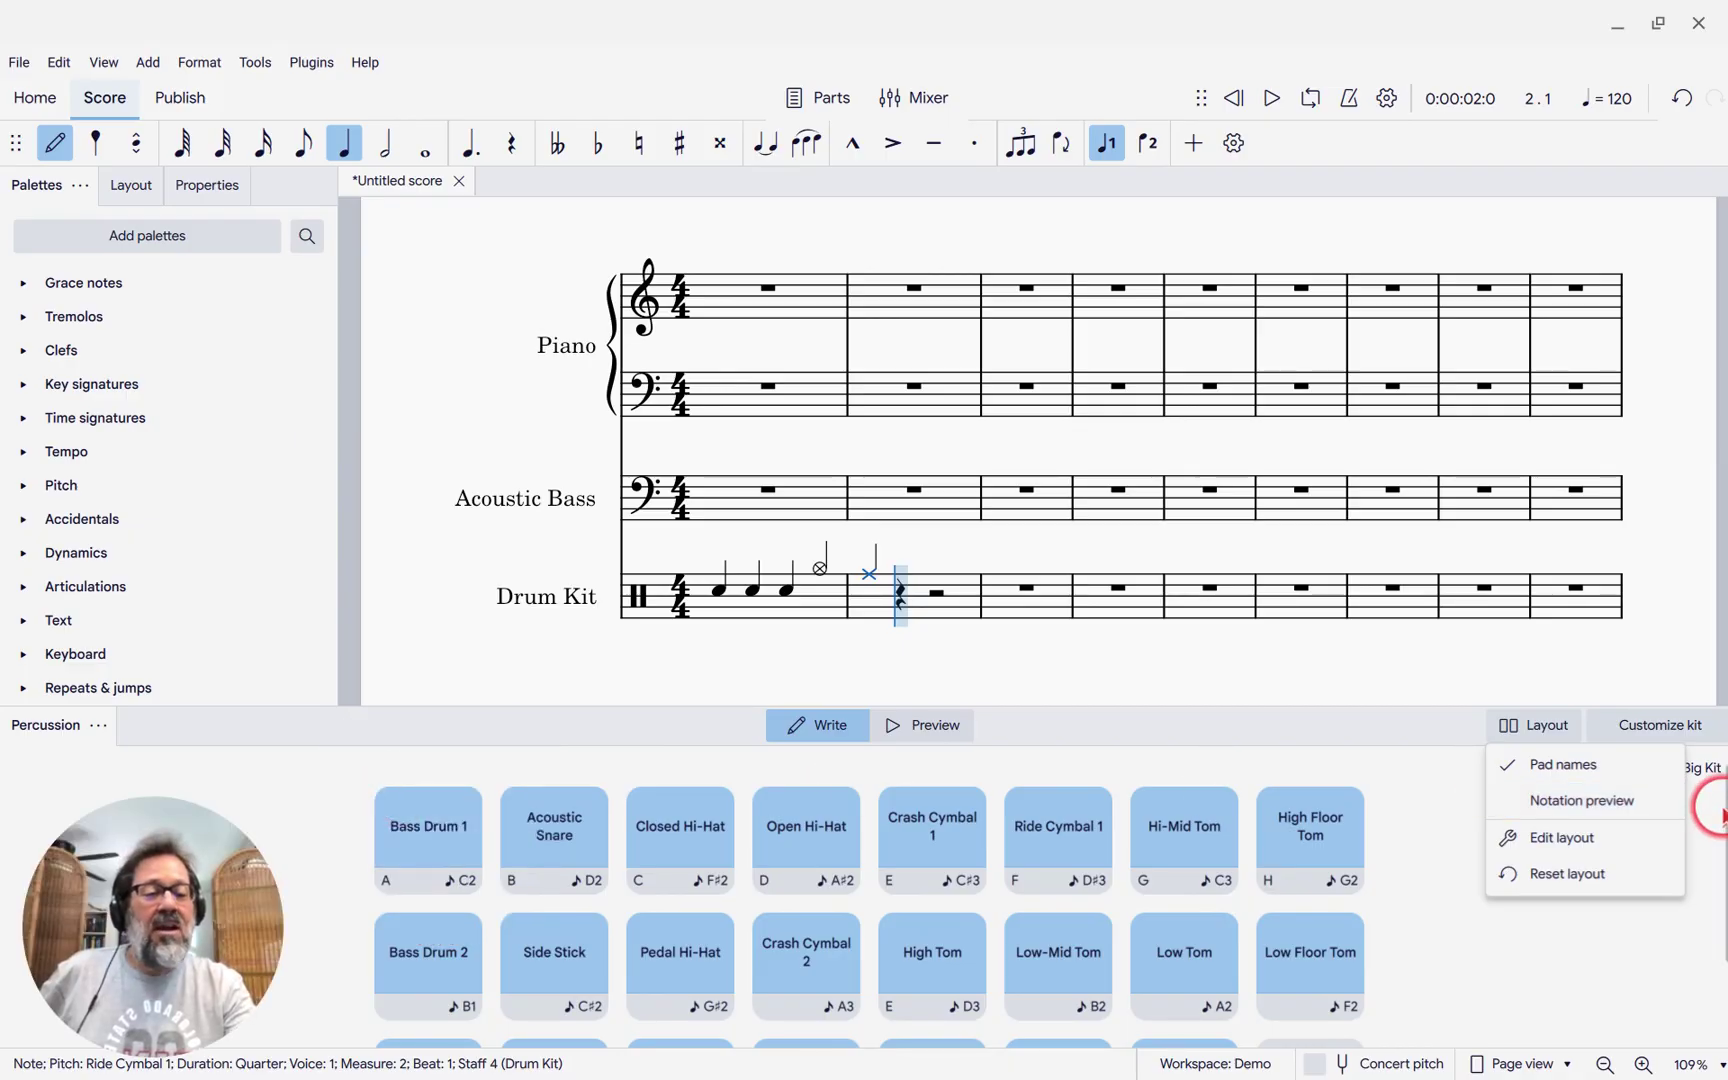
left_click(1601, 838)
mouse_move(401, 856)
left_mouse_down()
mouse_move(525, 833)
mouse_move(524, 850)
mouse_move(425, 857)
left_mouse_up()
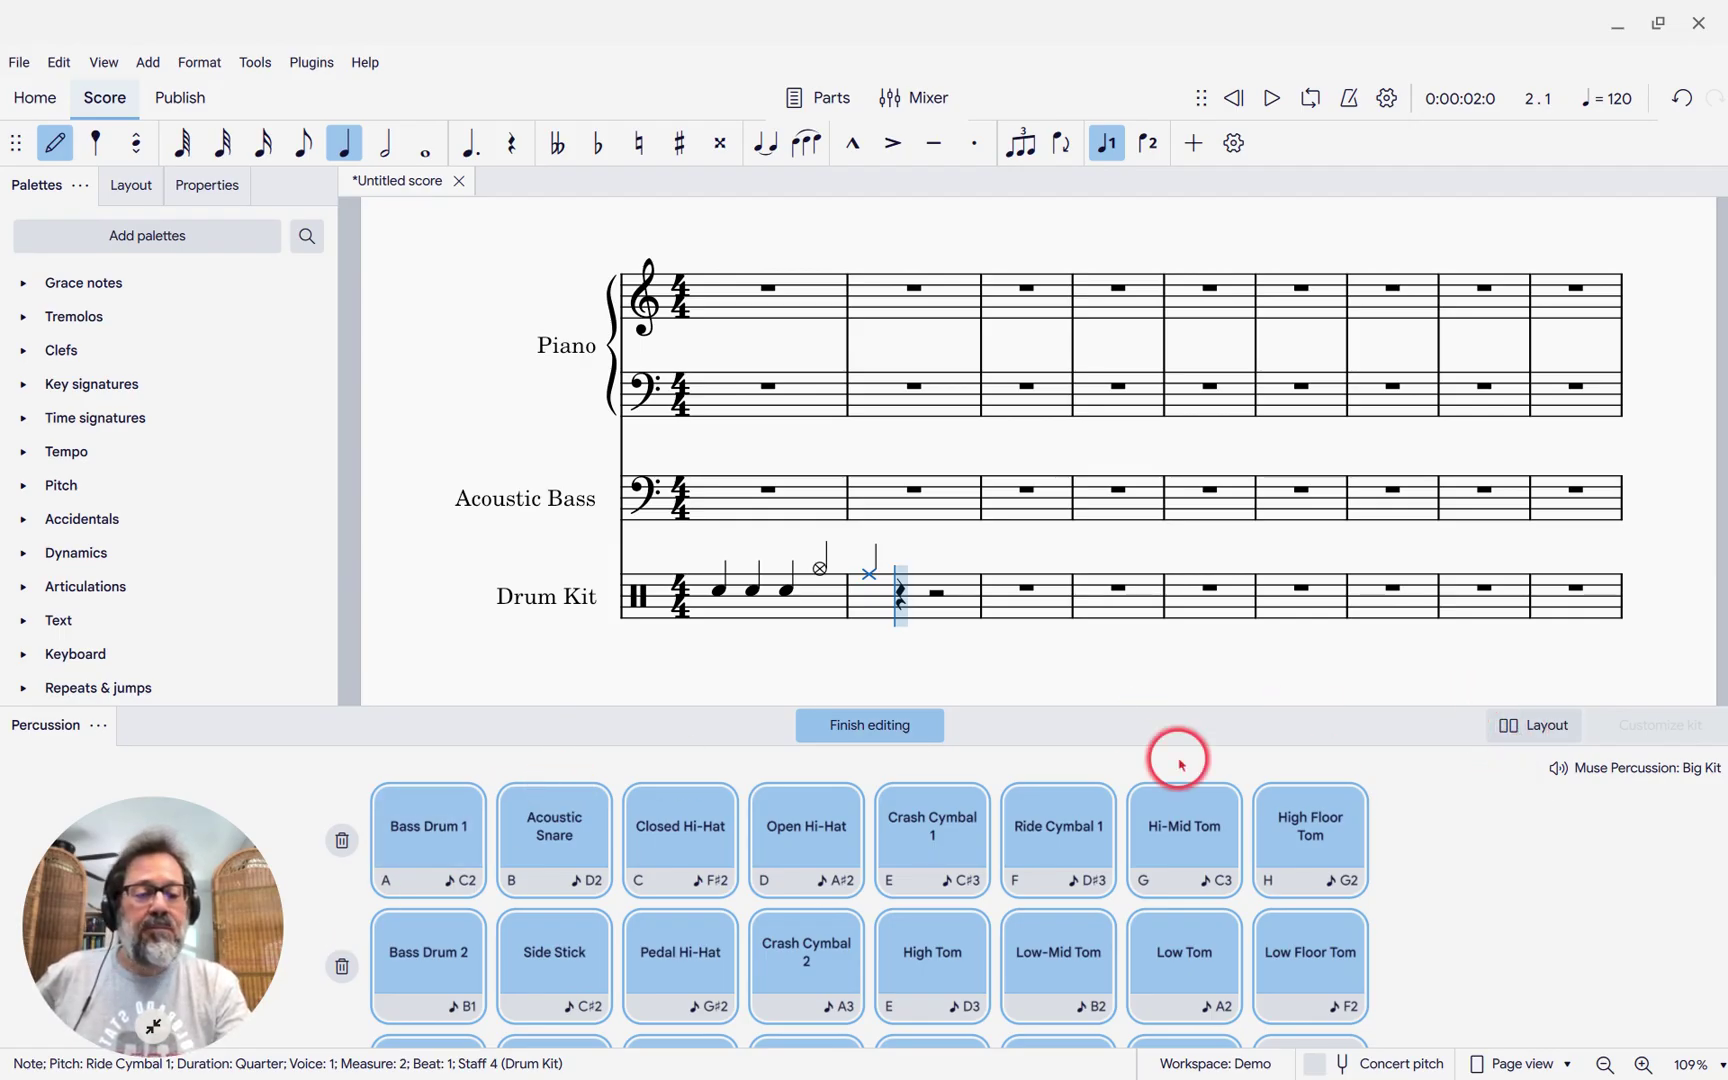
left_click(870, 730)
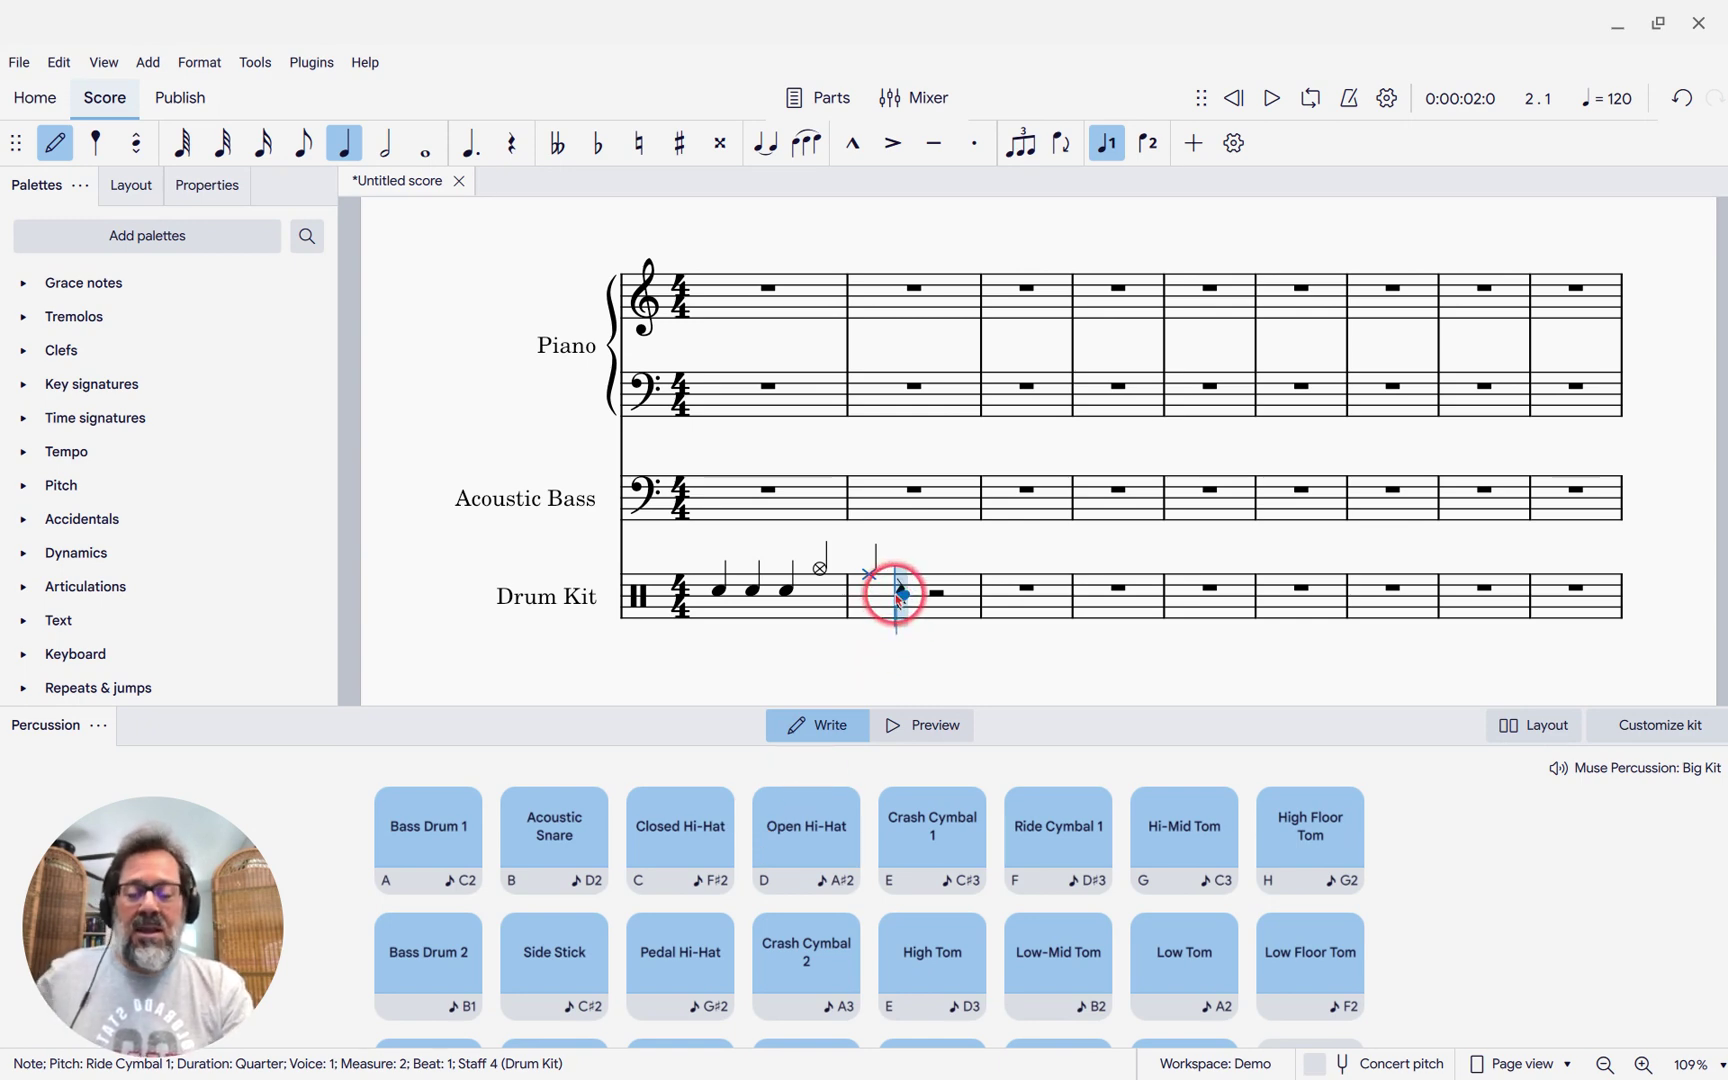
Step: Enter Ride Cymbal quarters on beats 2 and 3 of measure 2 on the top staff line
scroll(900, 598, "up", 5)
scroll(900, 598, "down", 2)
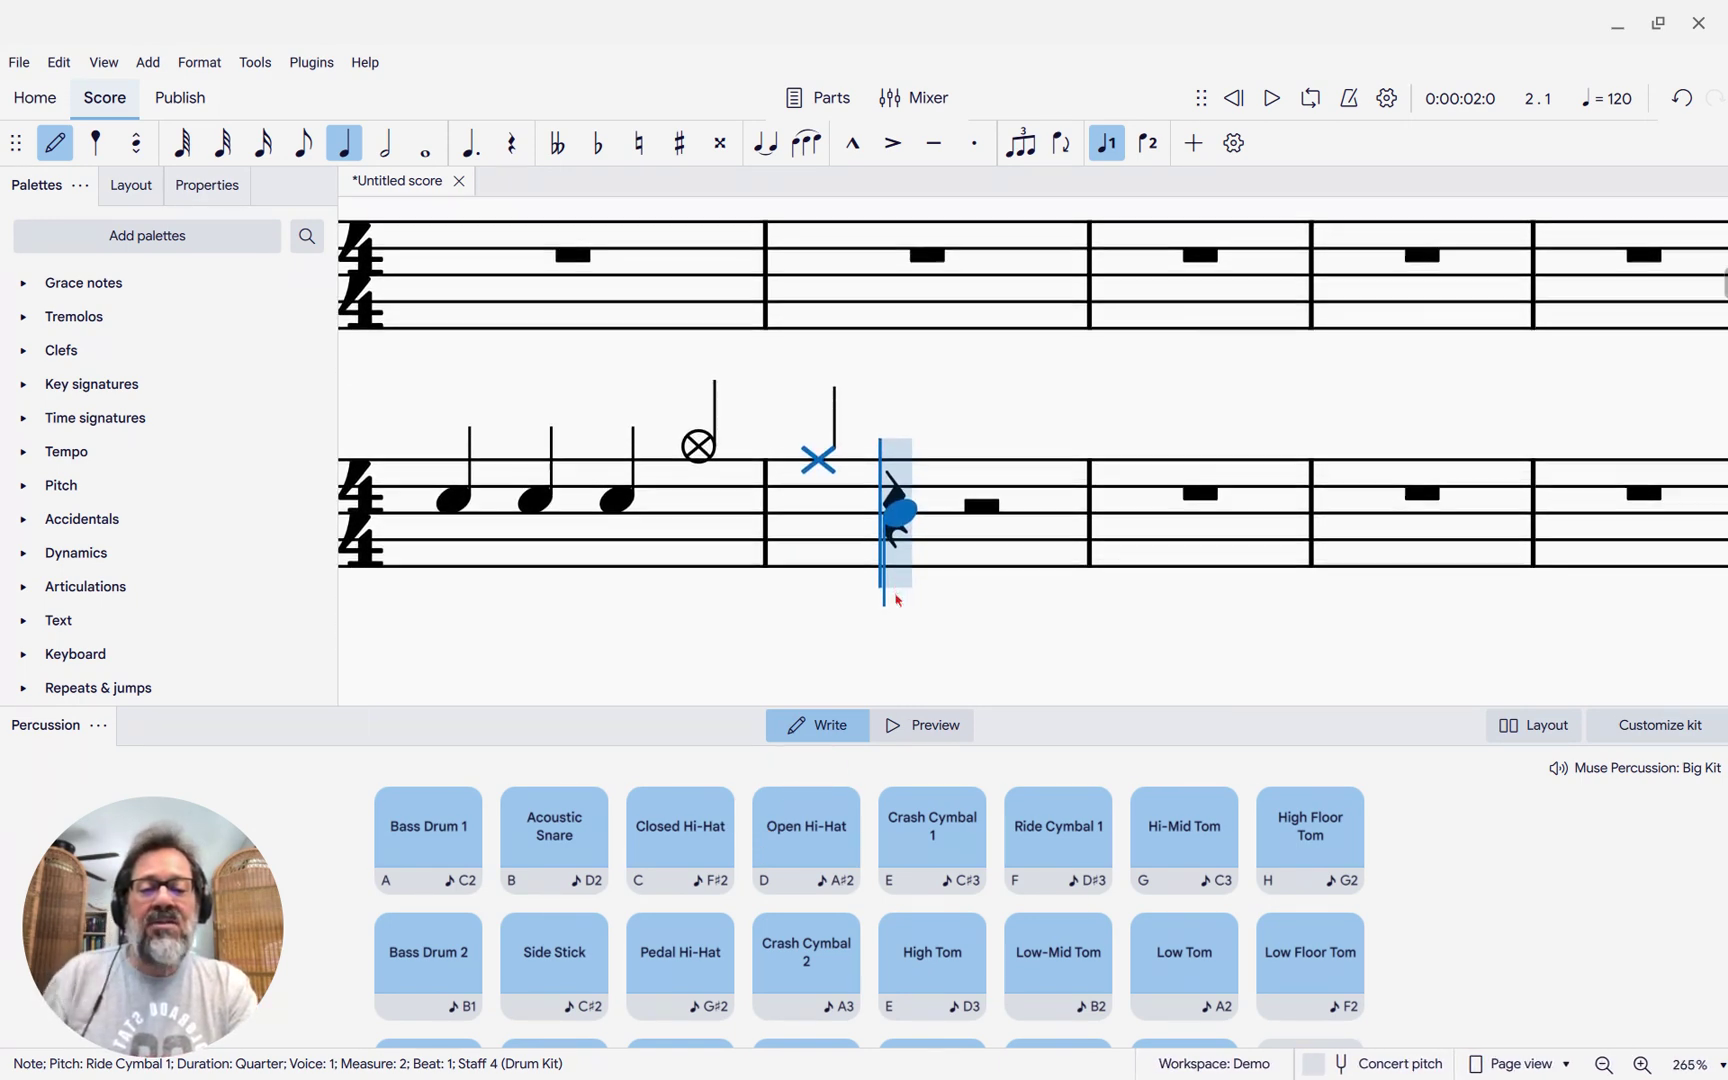
left_click(897, 478)
left_click_drag(897, 478, 889, 453)
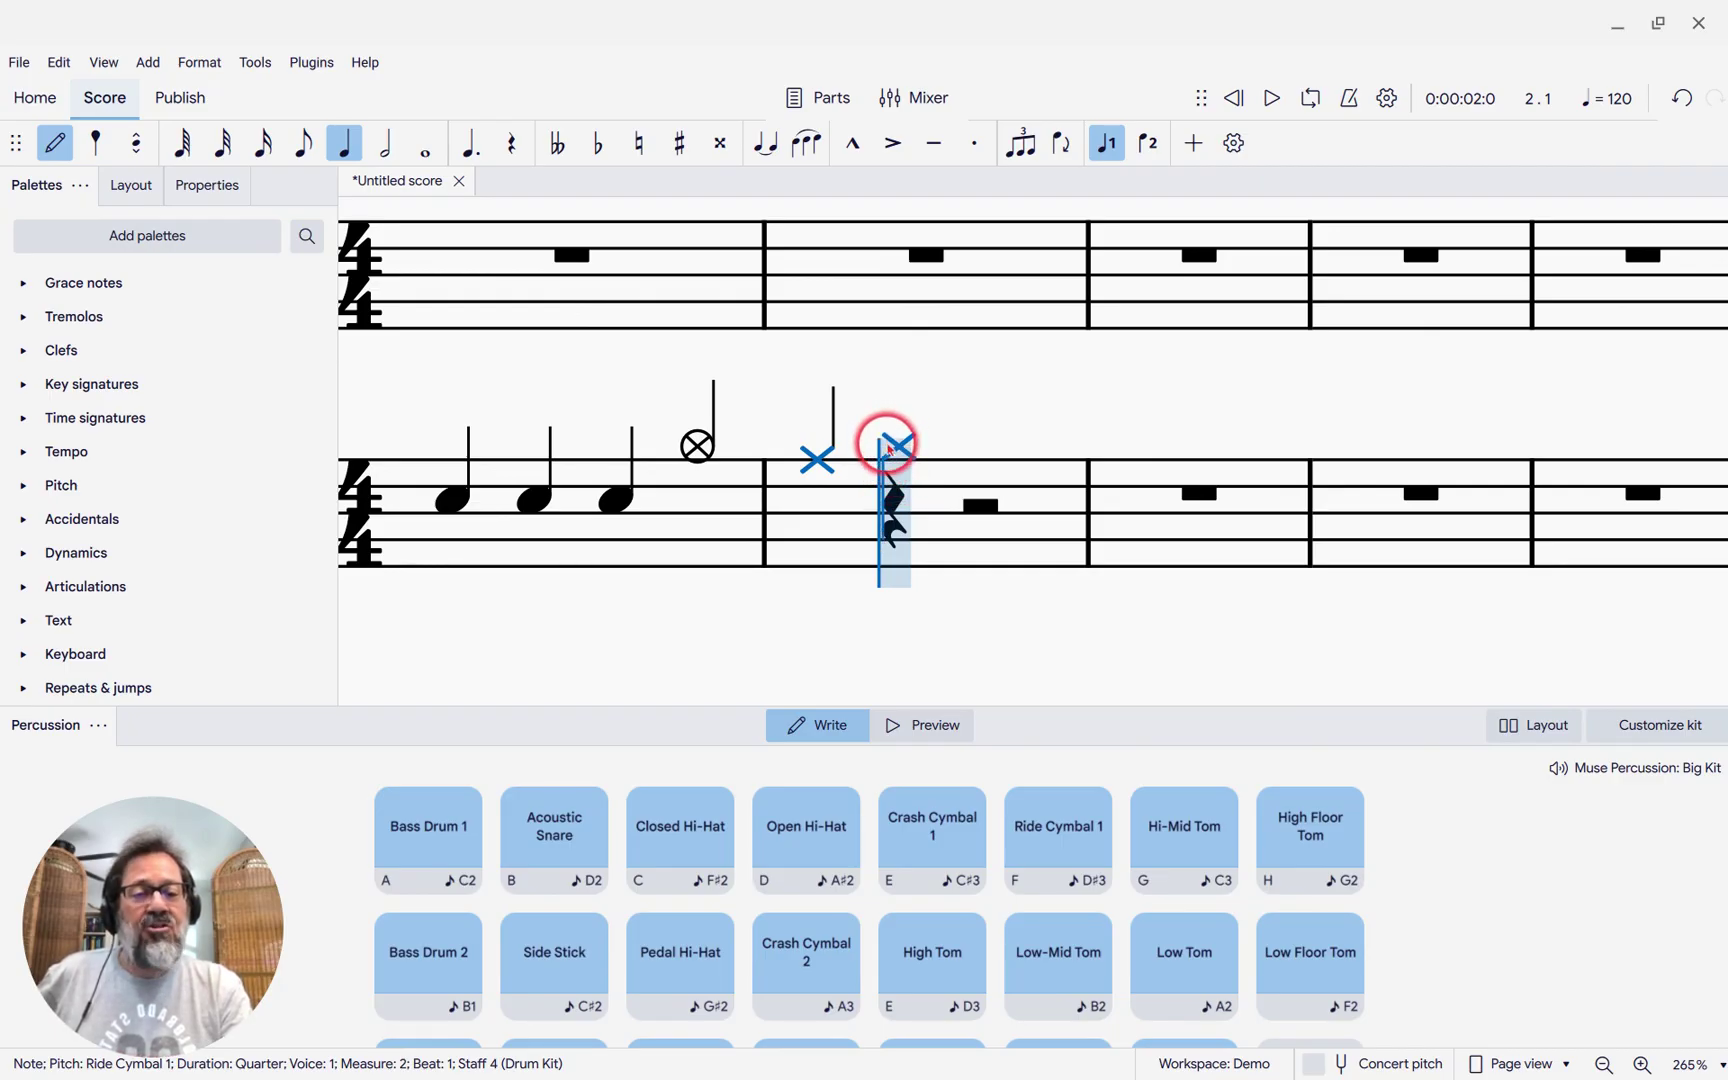
left_click_drag(890, 452, 892, 499)
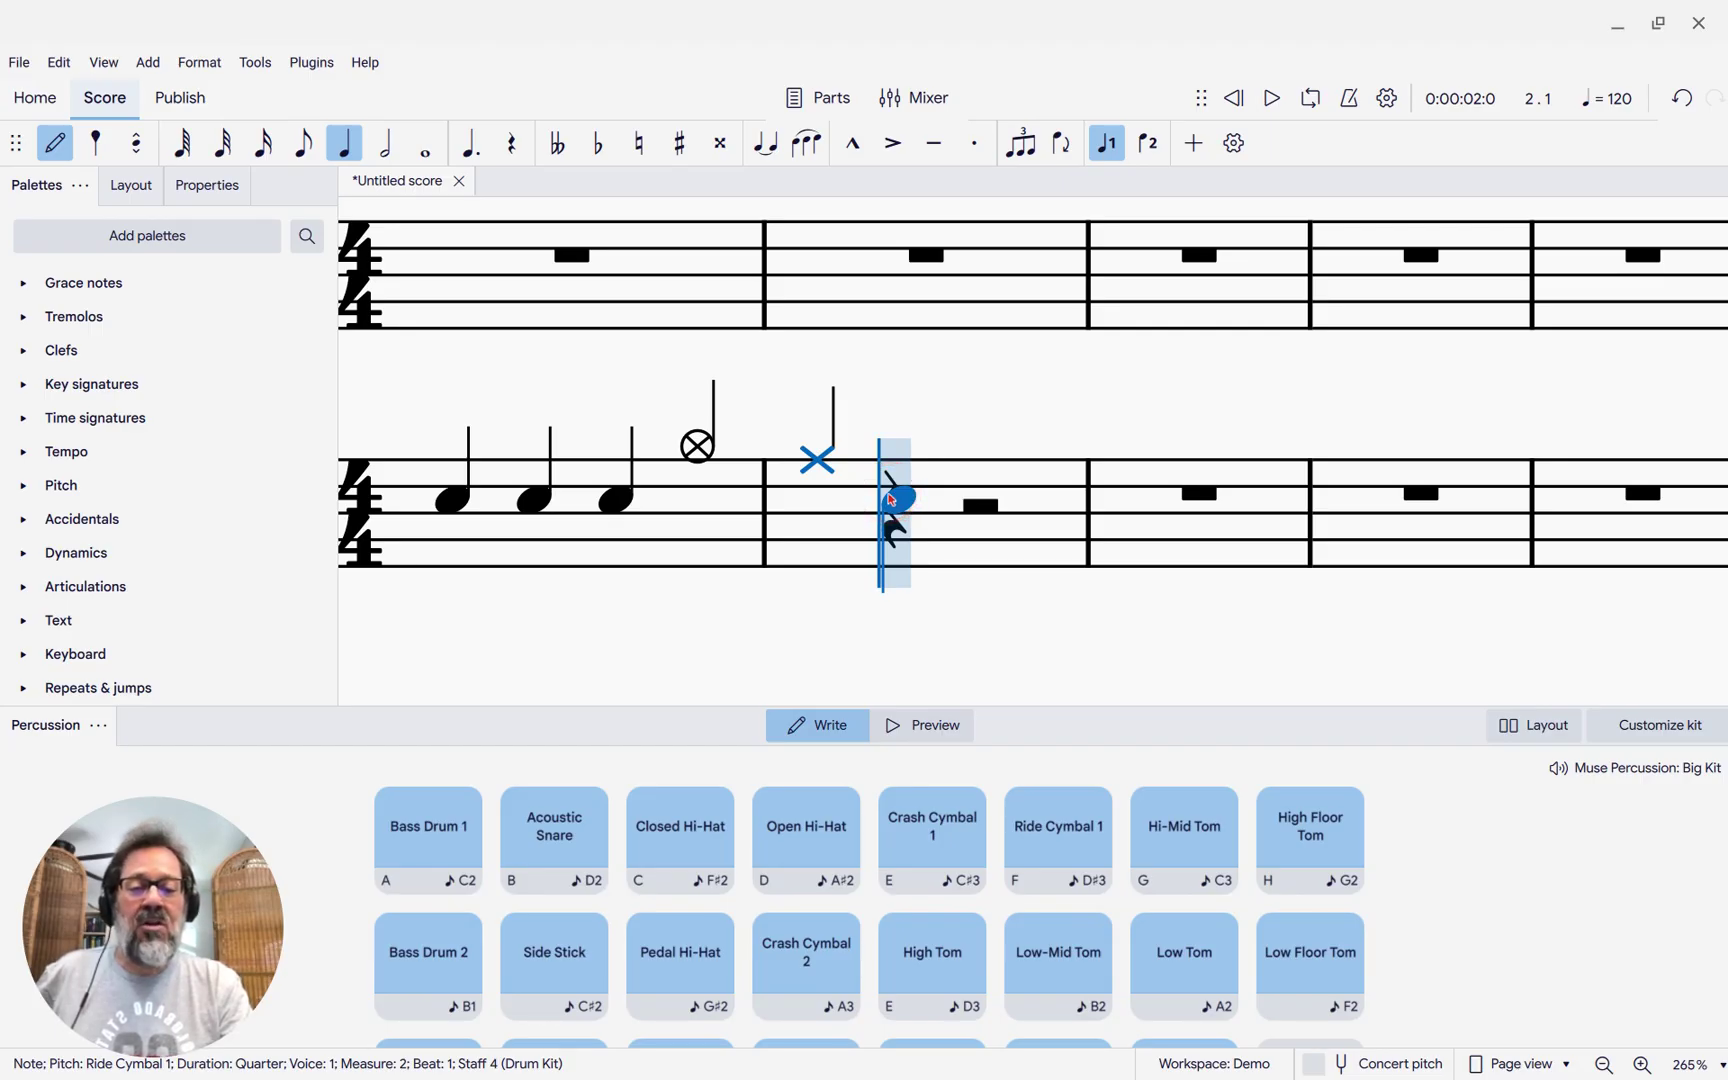
left_click_drag(892, 499, 897, 465)
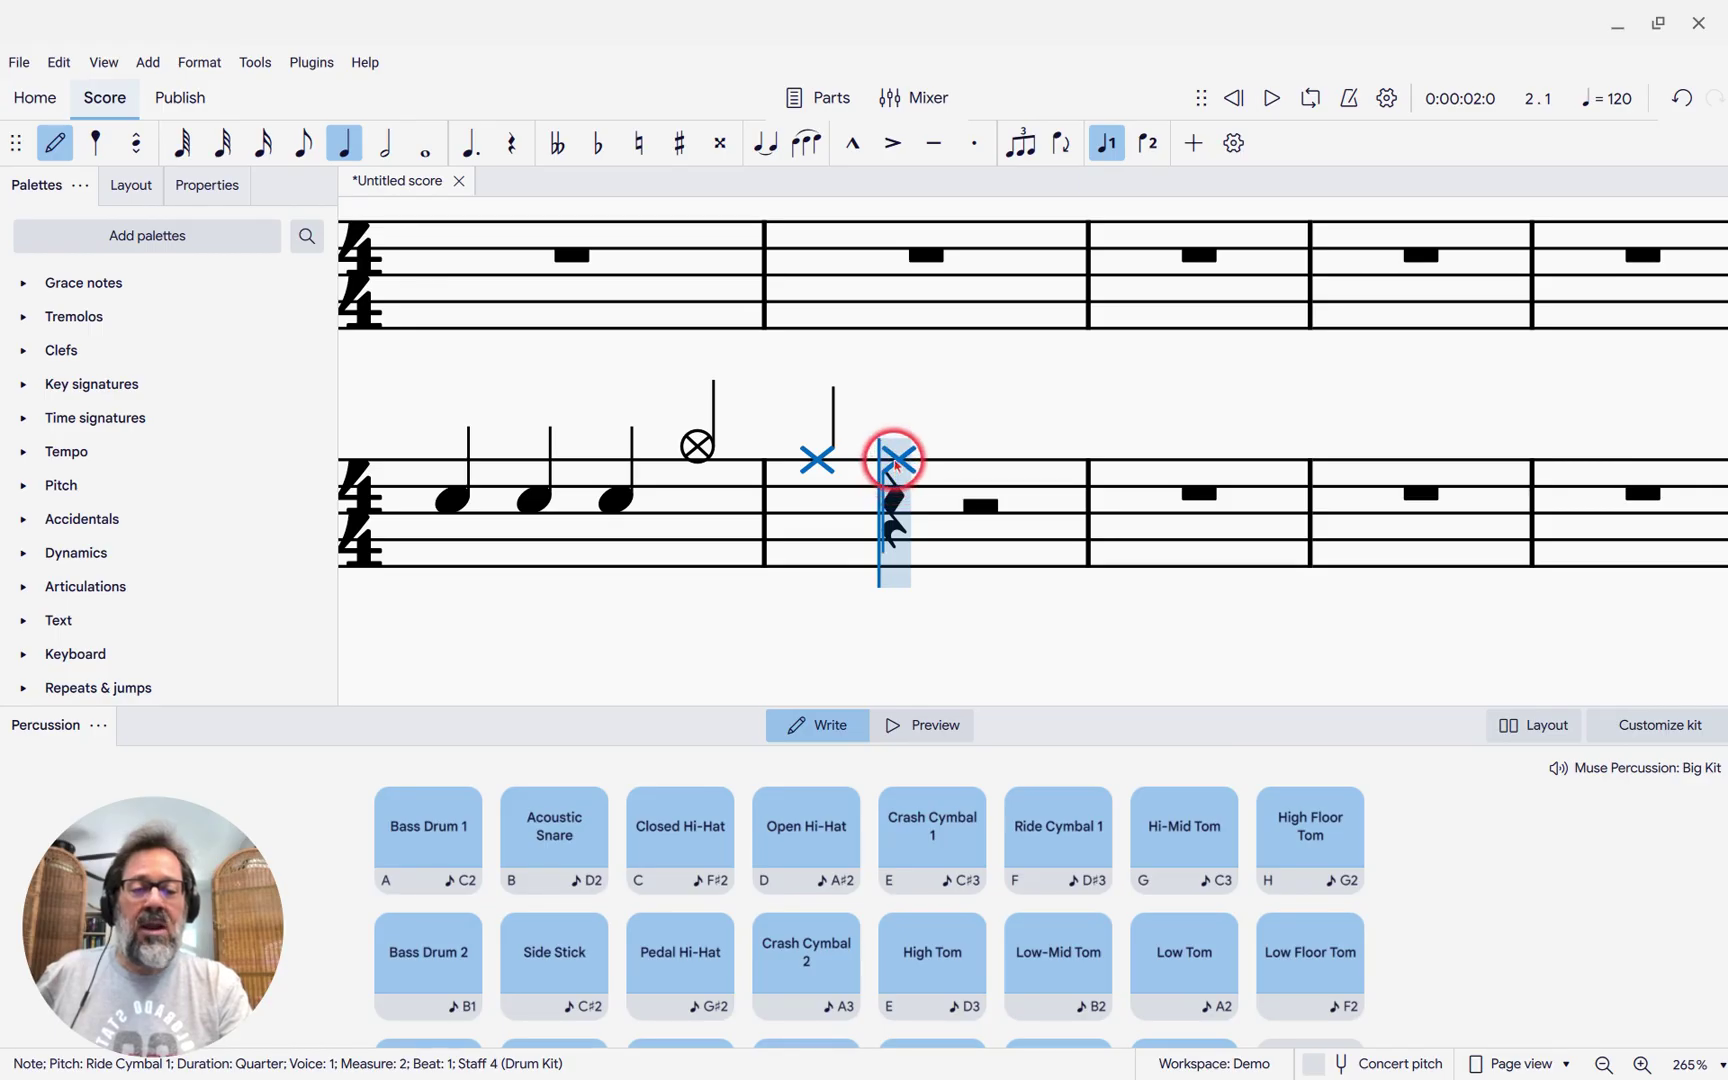
left_click(897, 465)
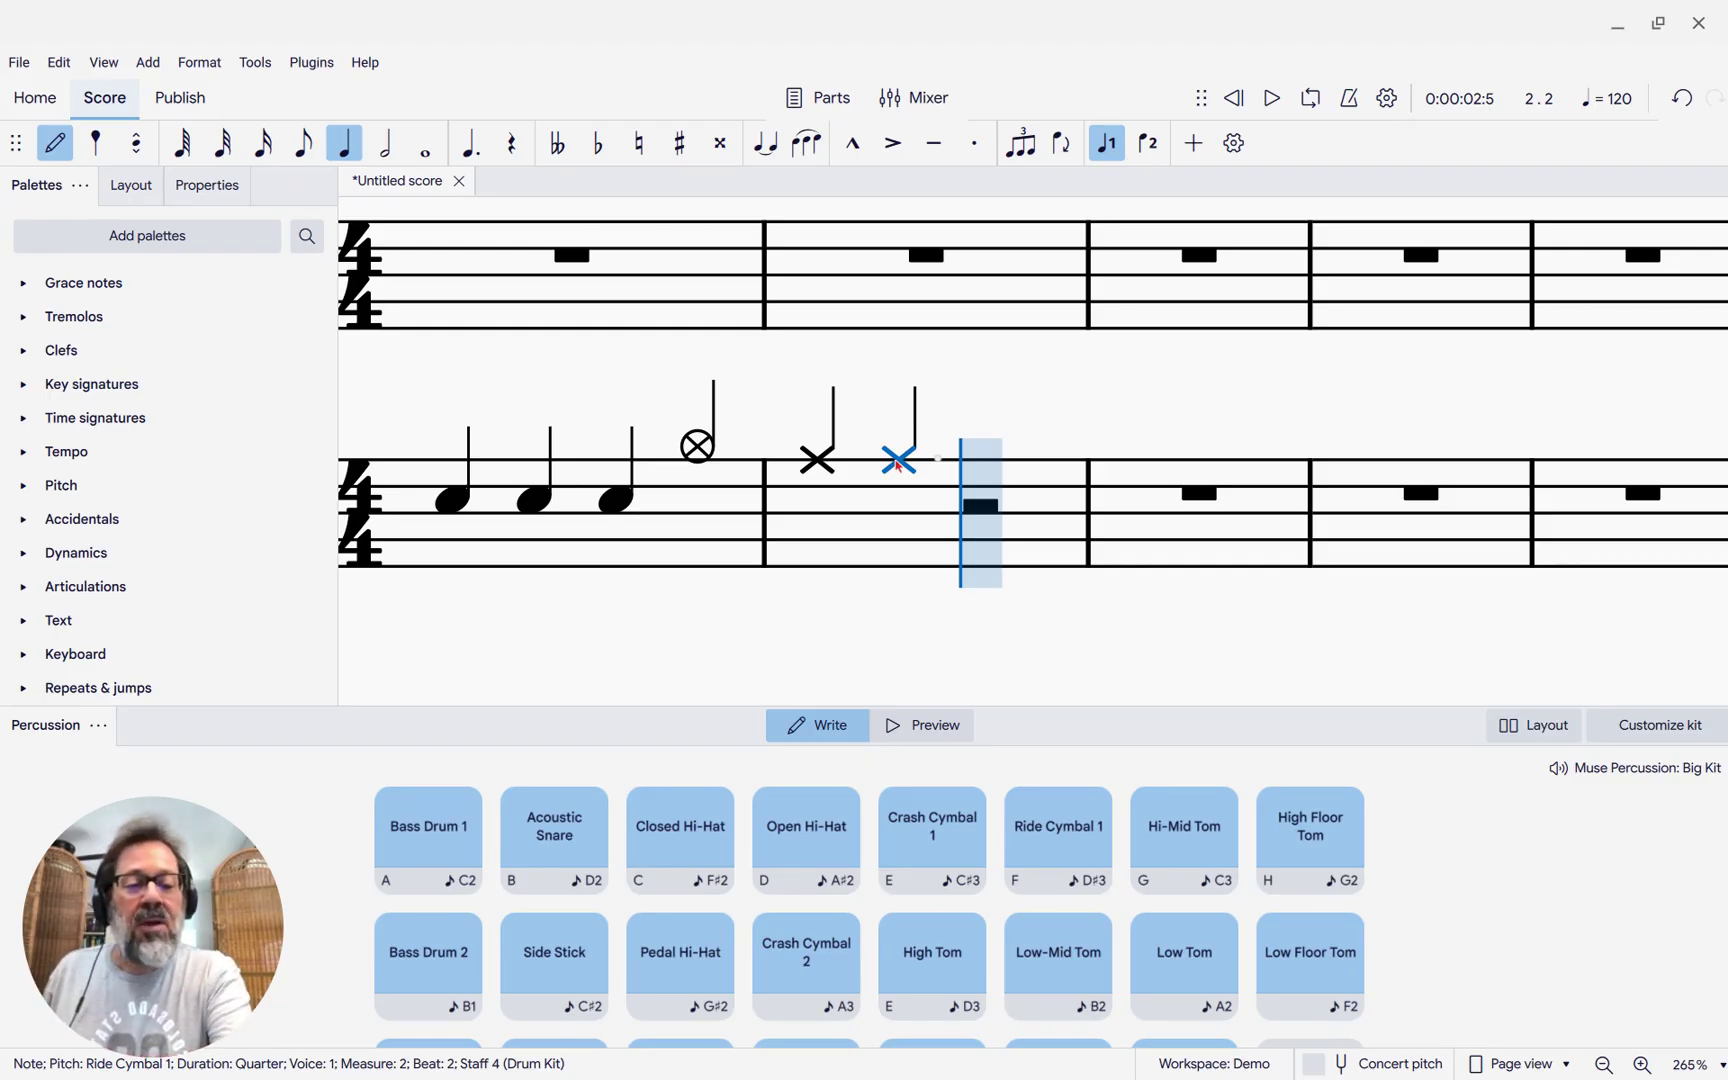
left_click(1072, 880)
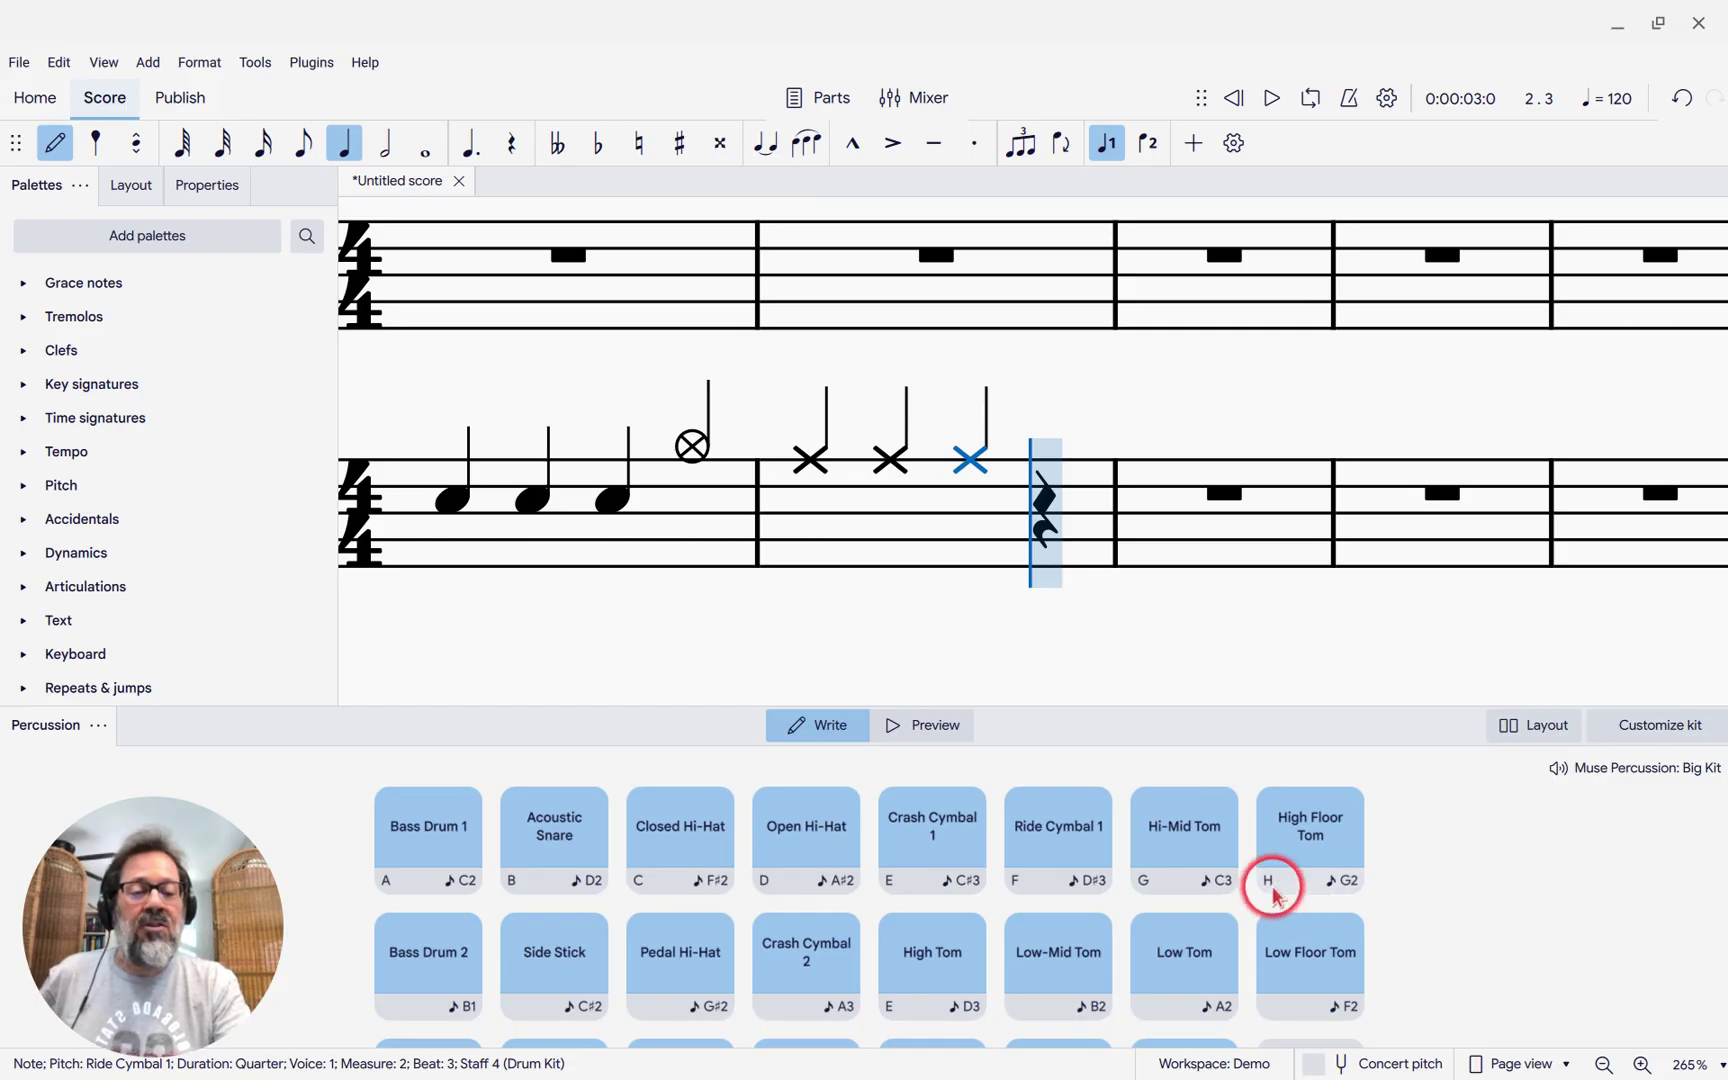
Step: Open and dismiss the Side Stick pad's keyboard-shortcut dialog, then place a High Floor Tom on beat 4
right_click(537, 1012)
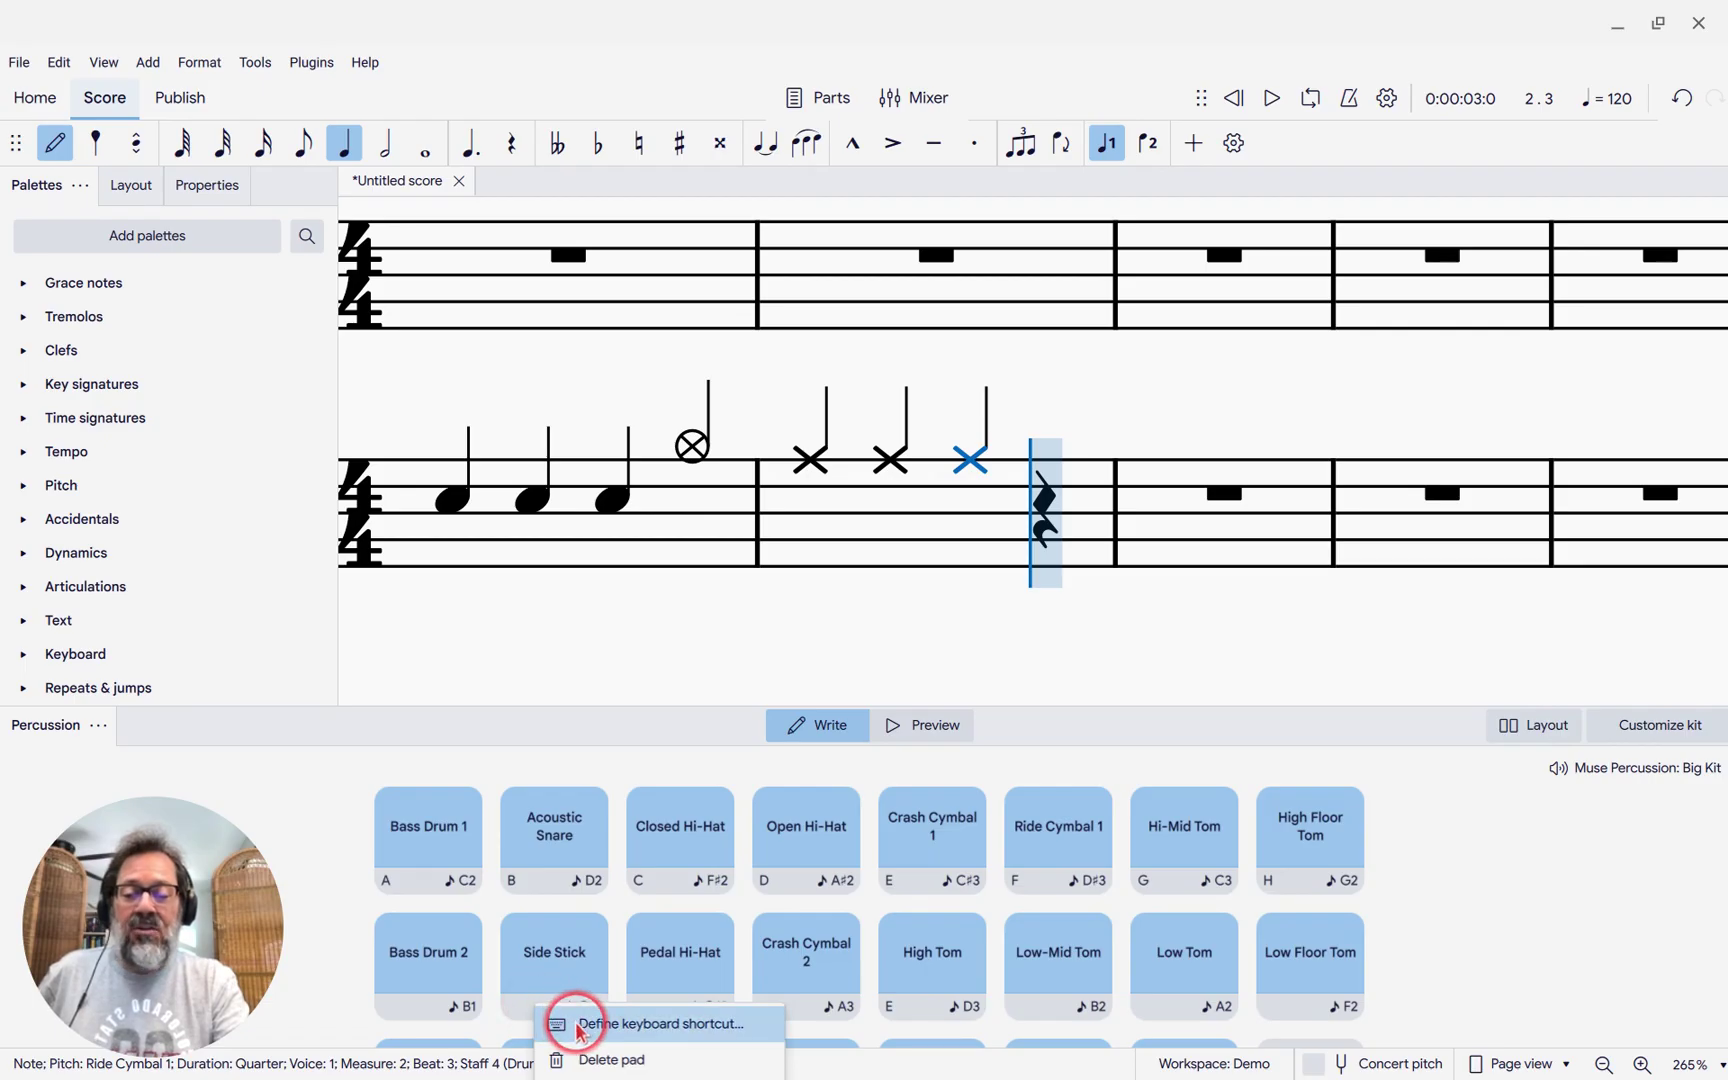
left_click(576, 1026)
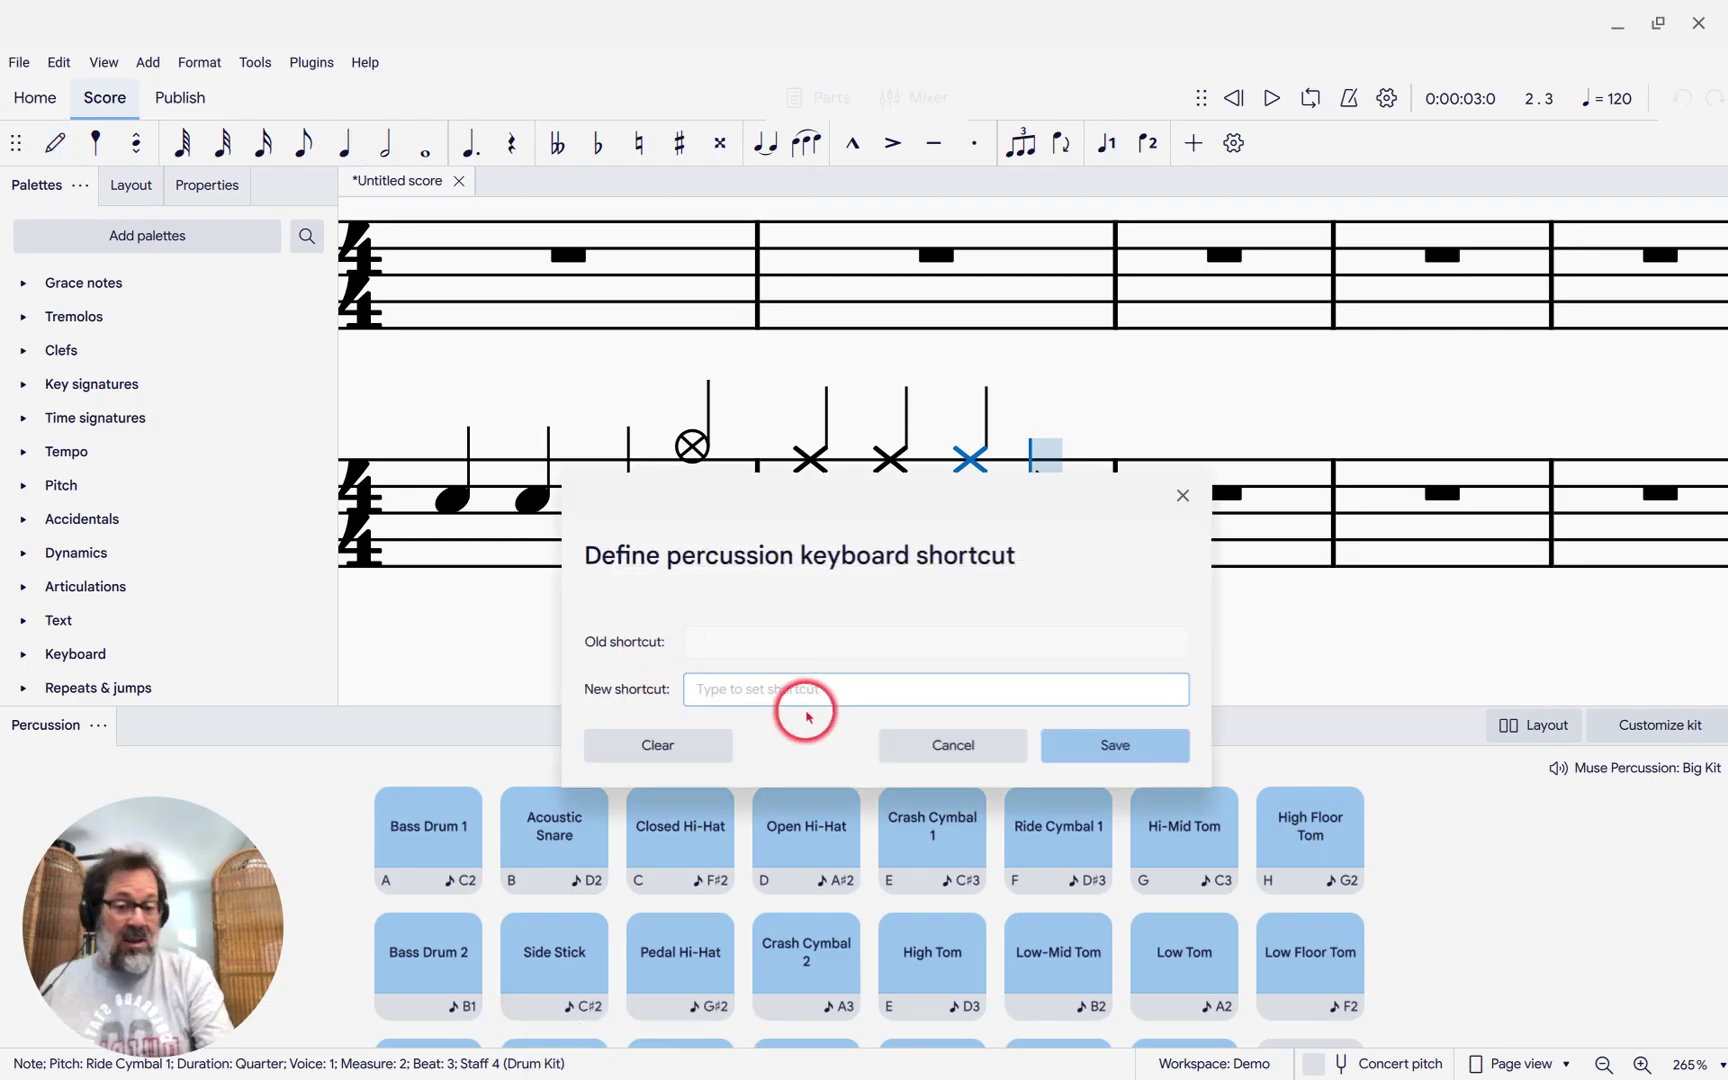
left_click(1183, 495)
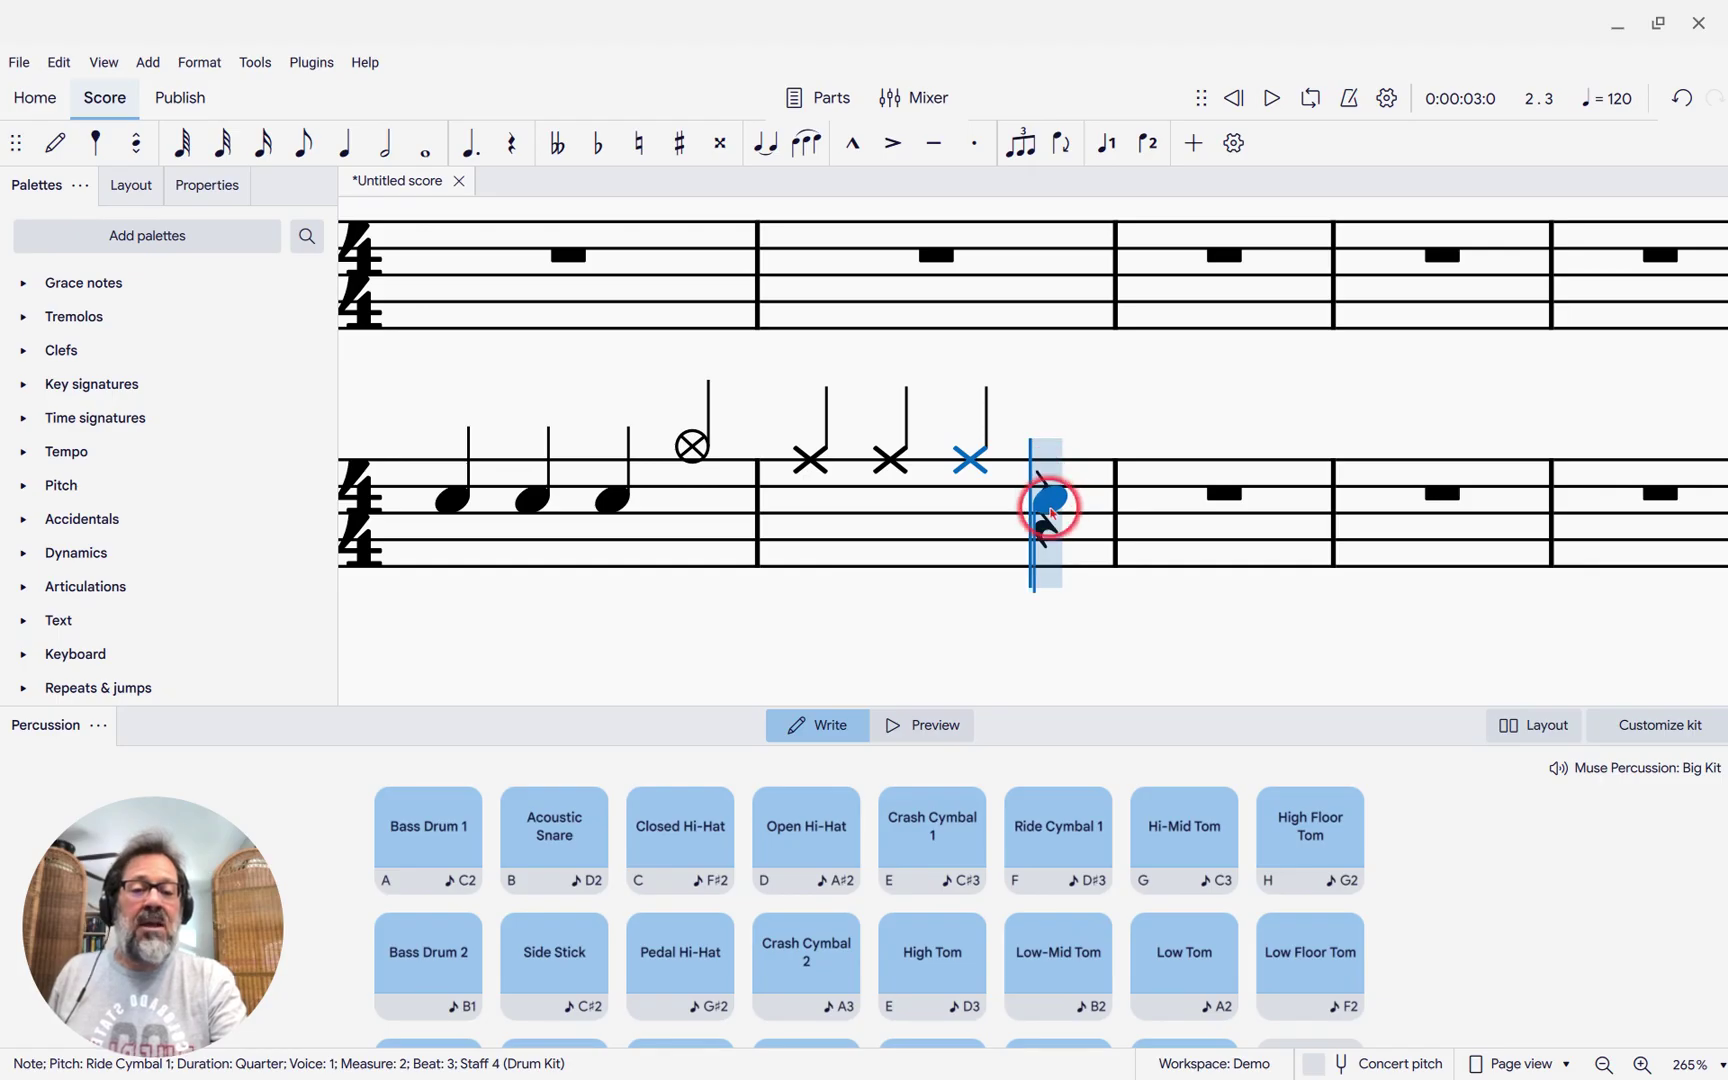
left_click(1051, 524)
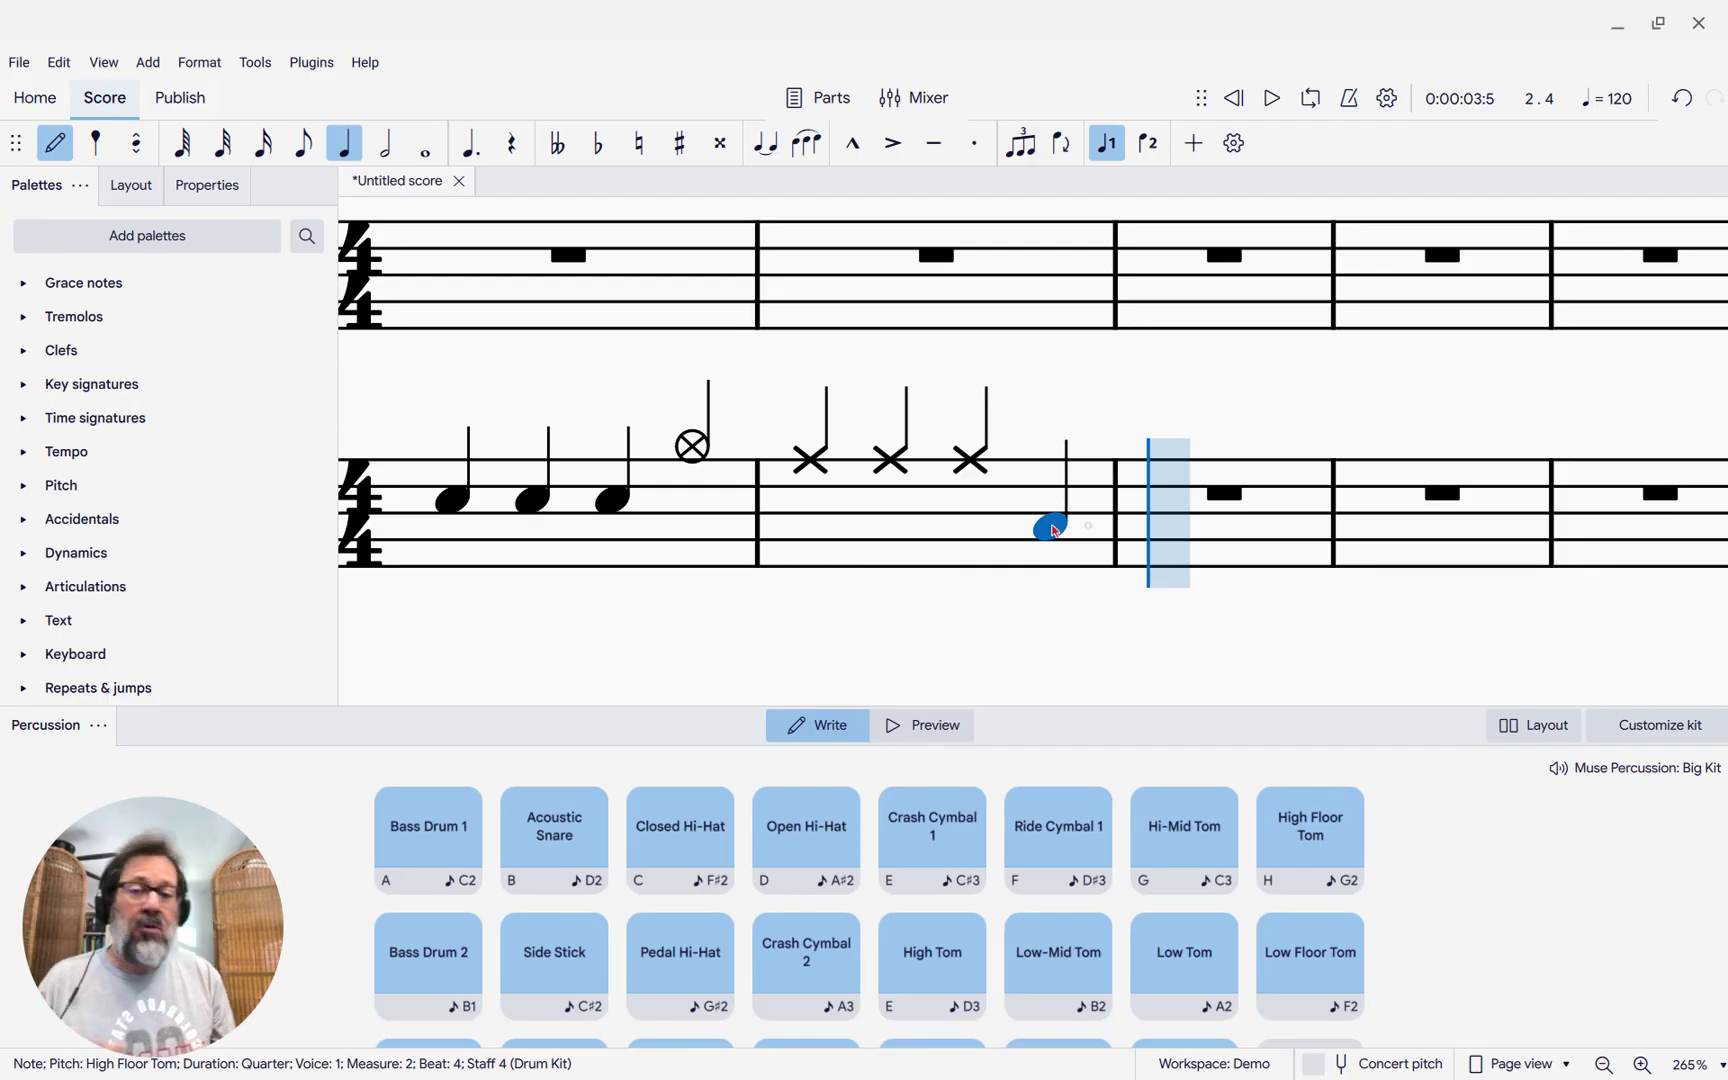
Step: In Preferences > Percussion, set 'Open the panel automatically' to Never and confirm with OK
left_click(58, 63)
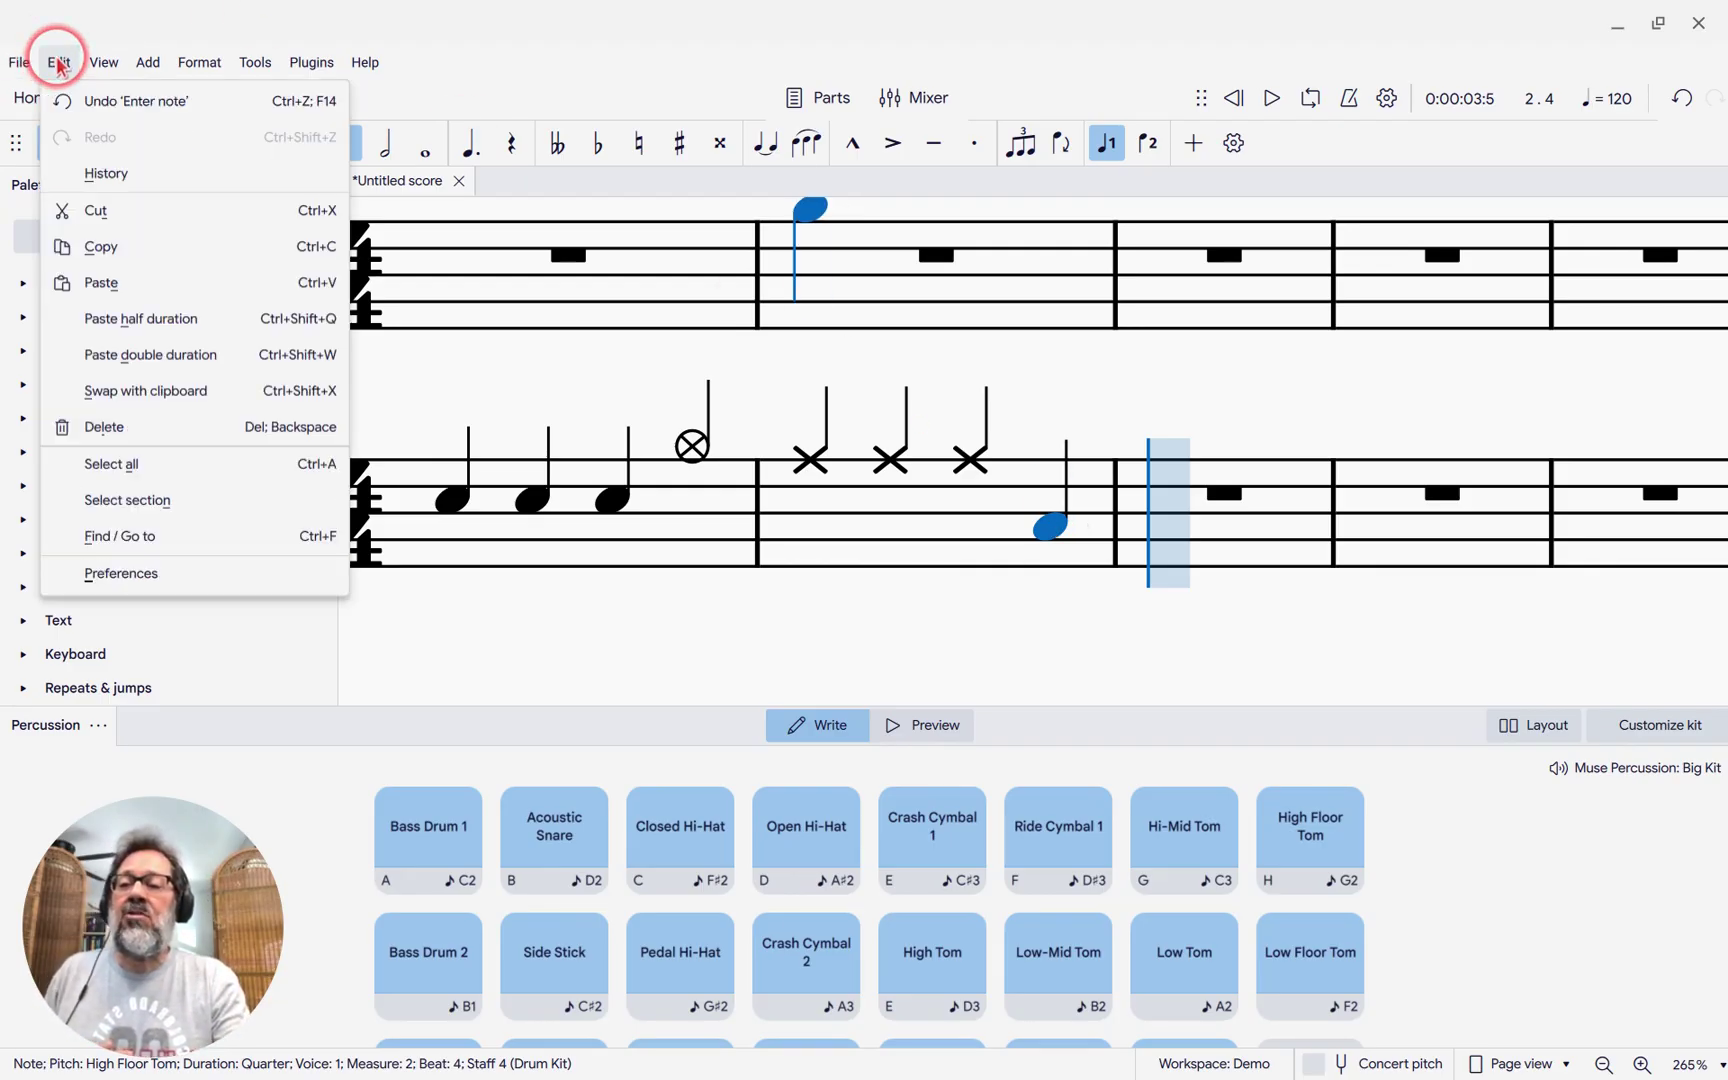
left_click(145, 574)
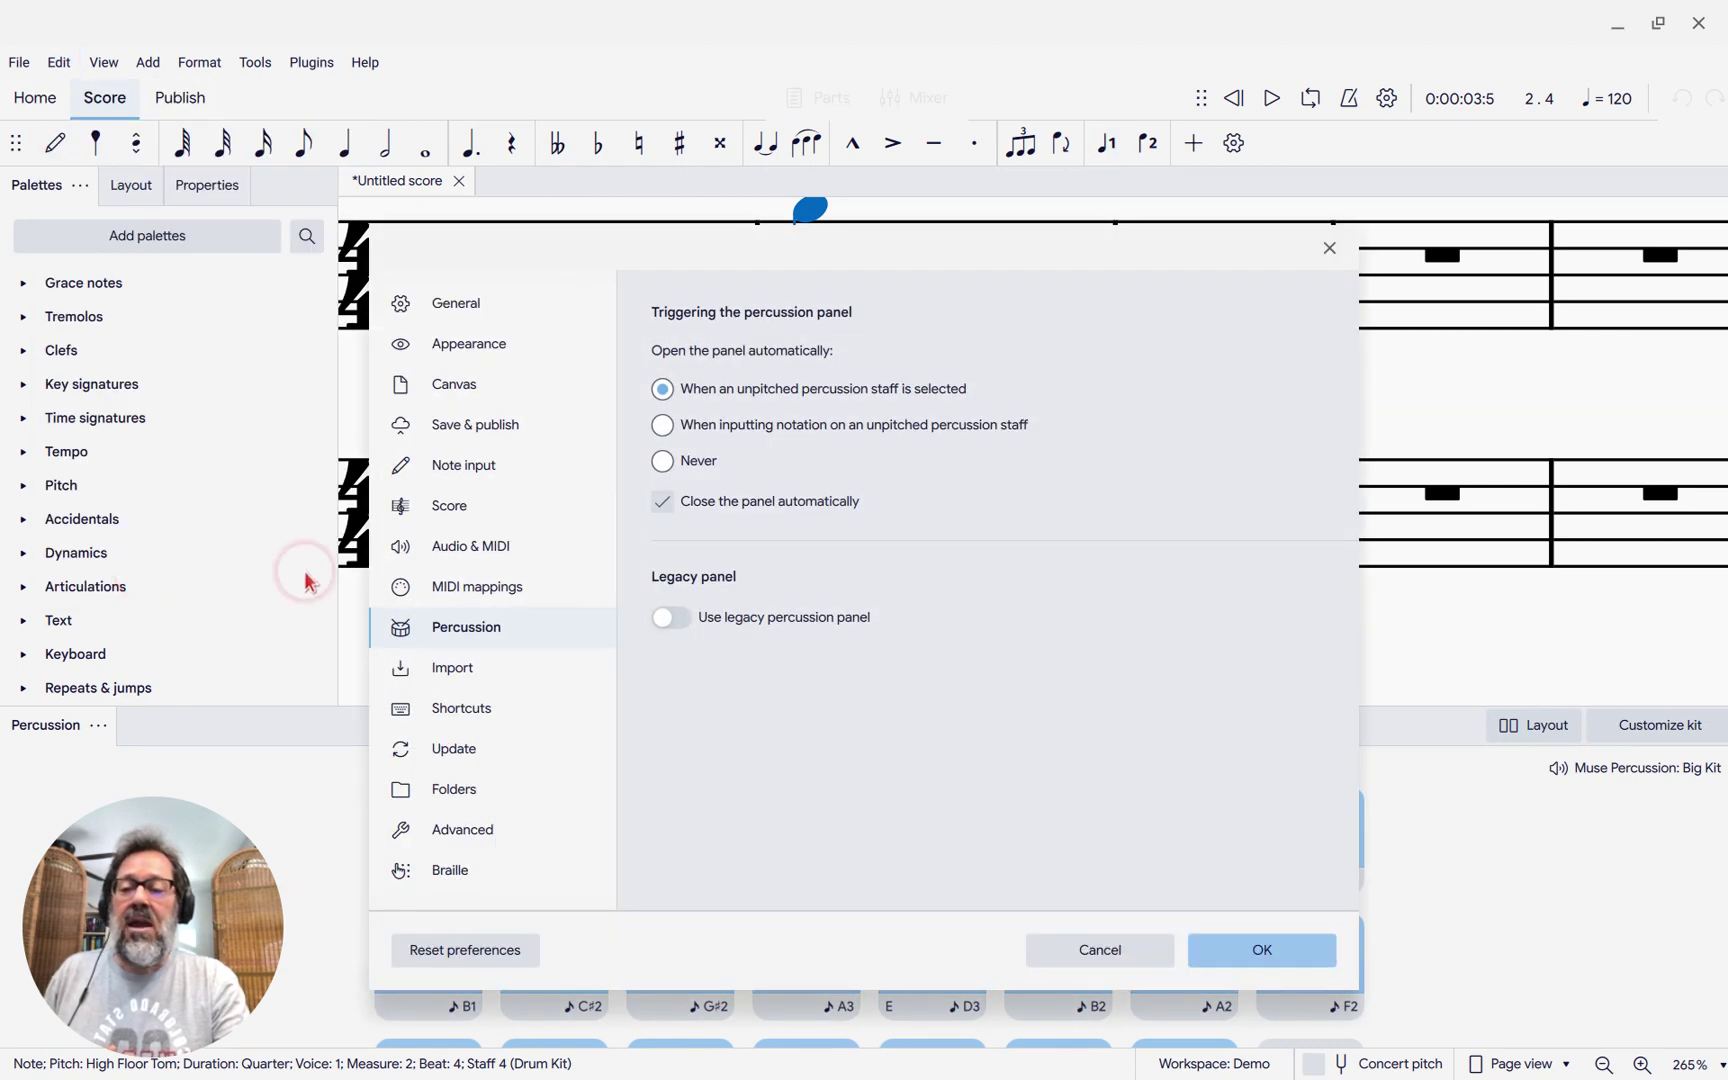
left_click(437, 643)
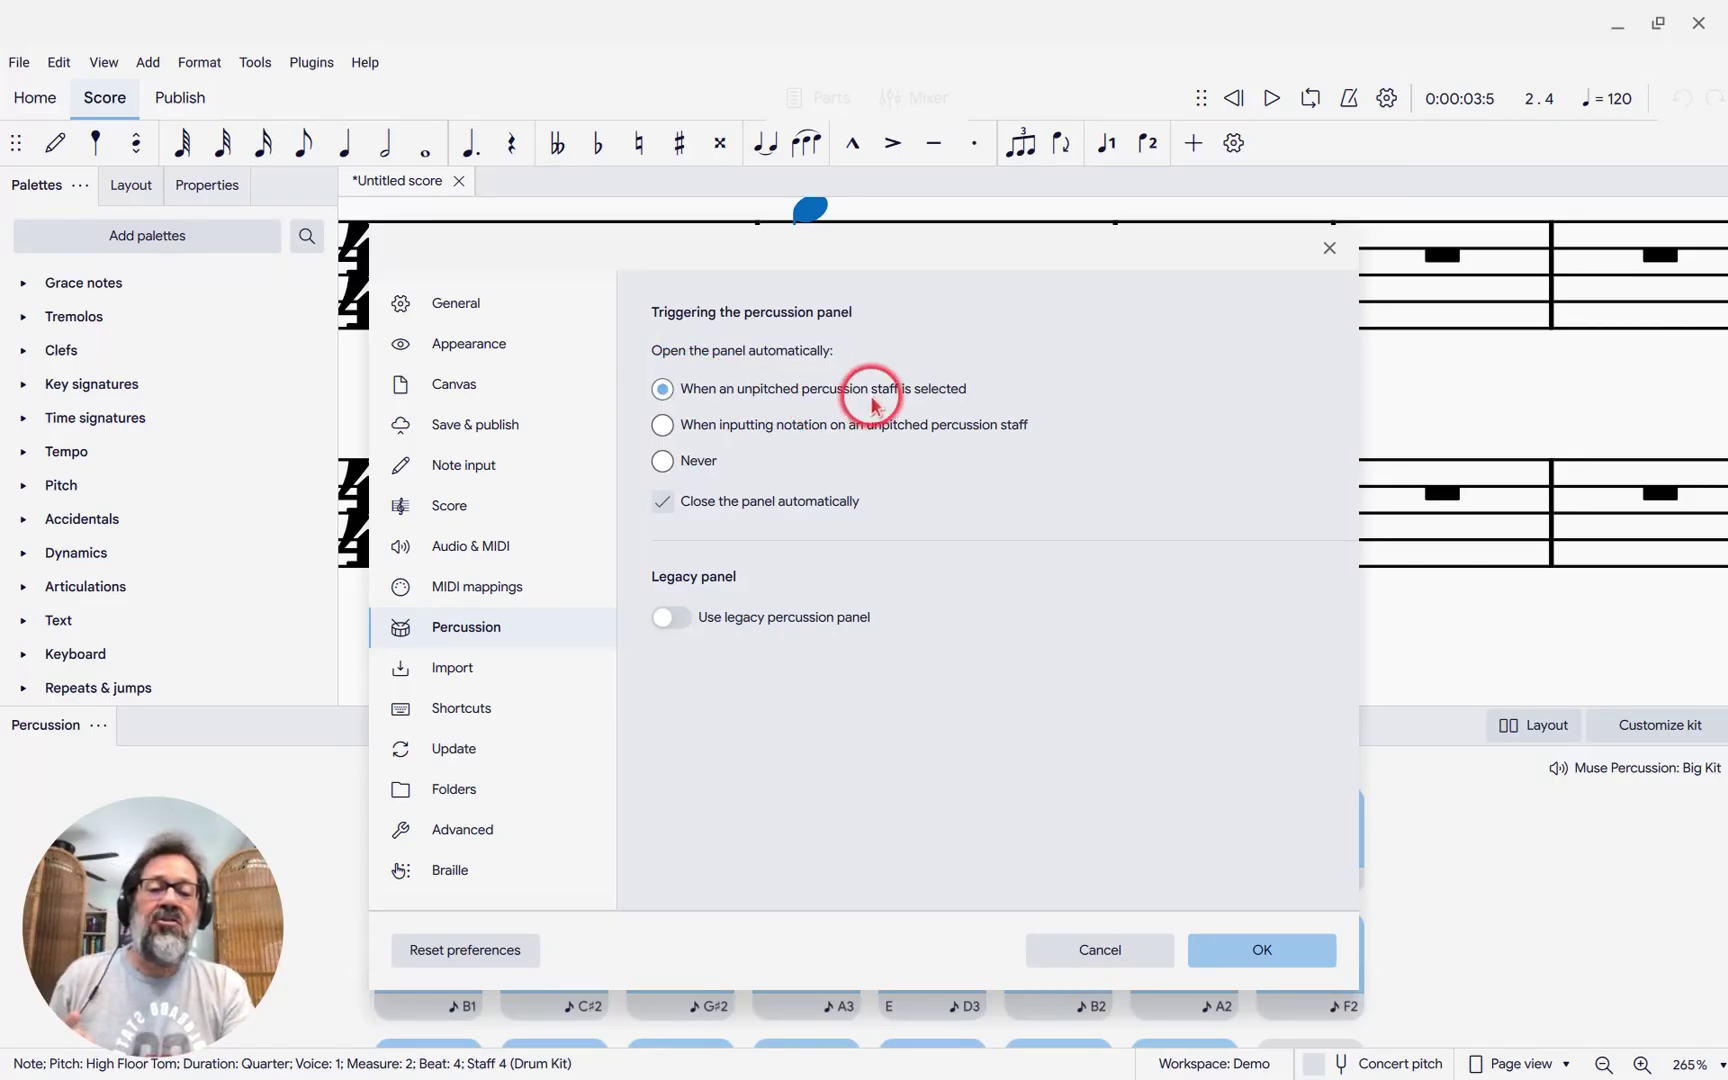
left_click(659, 430)
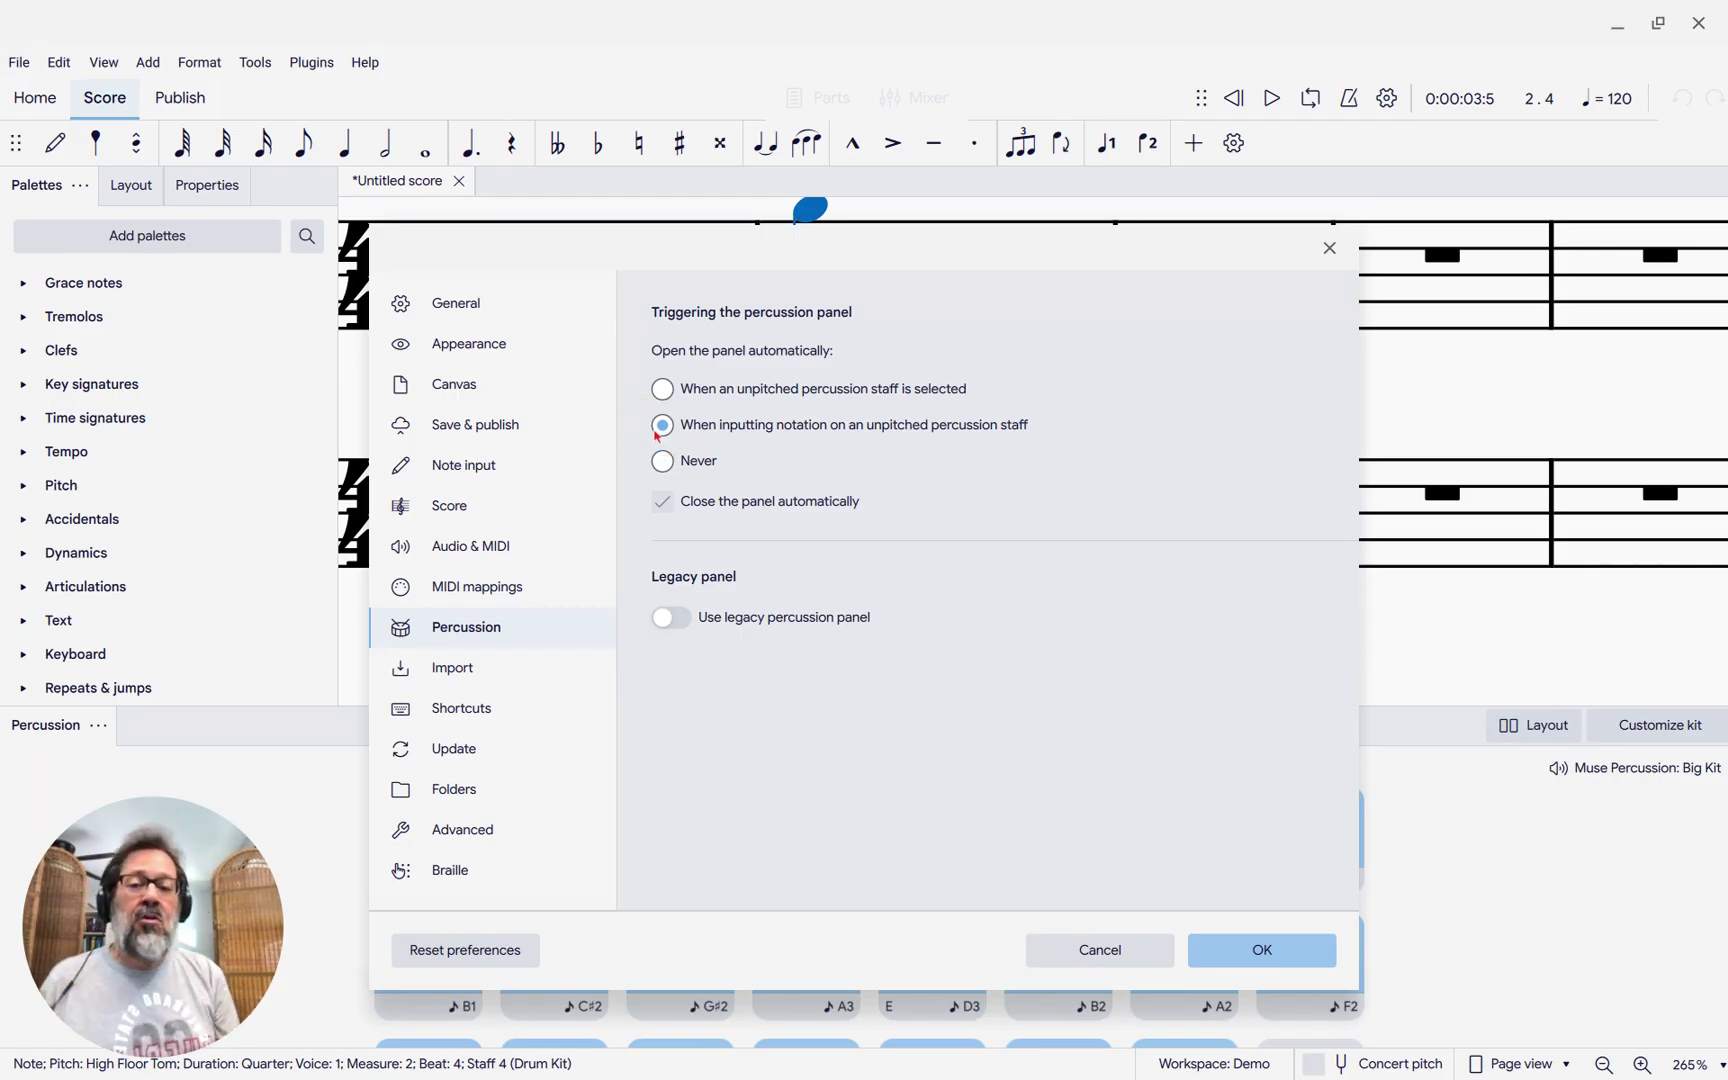
left_click(664, 461)
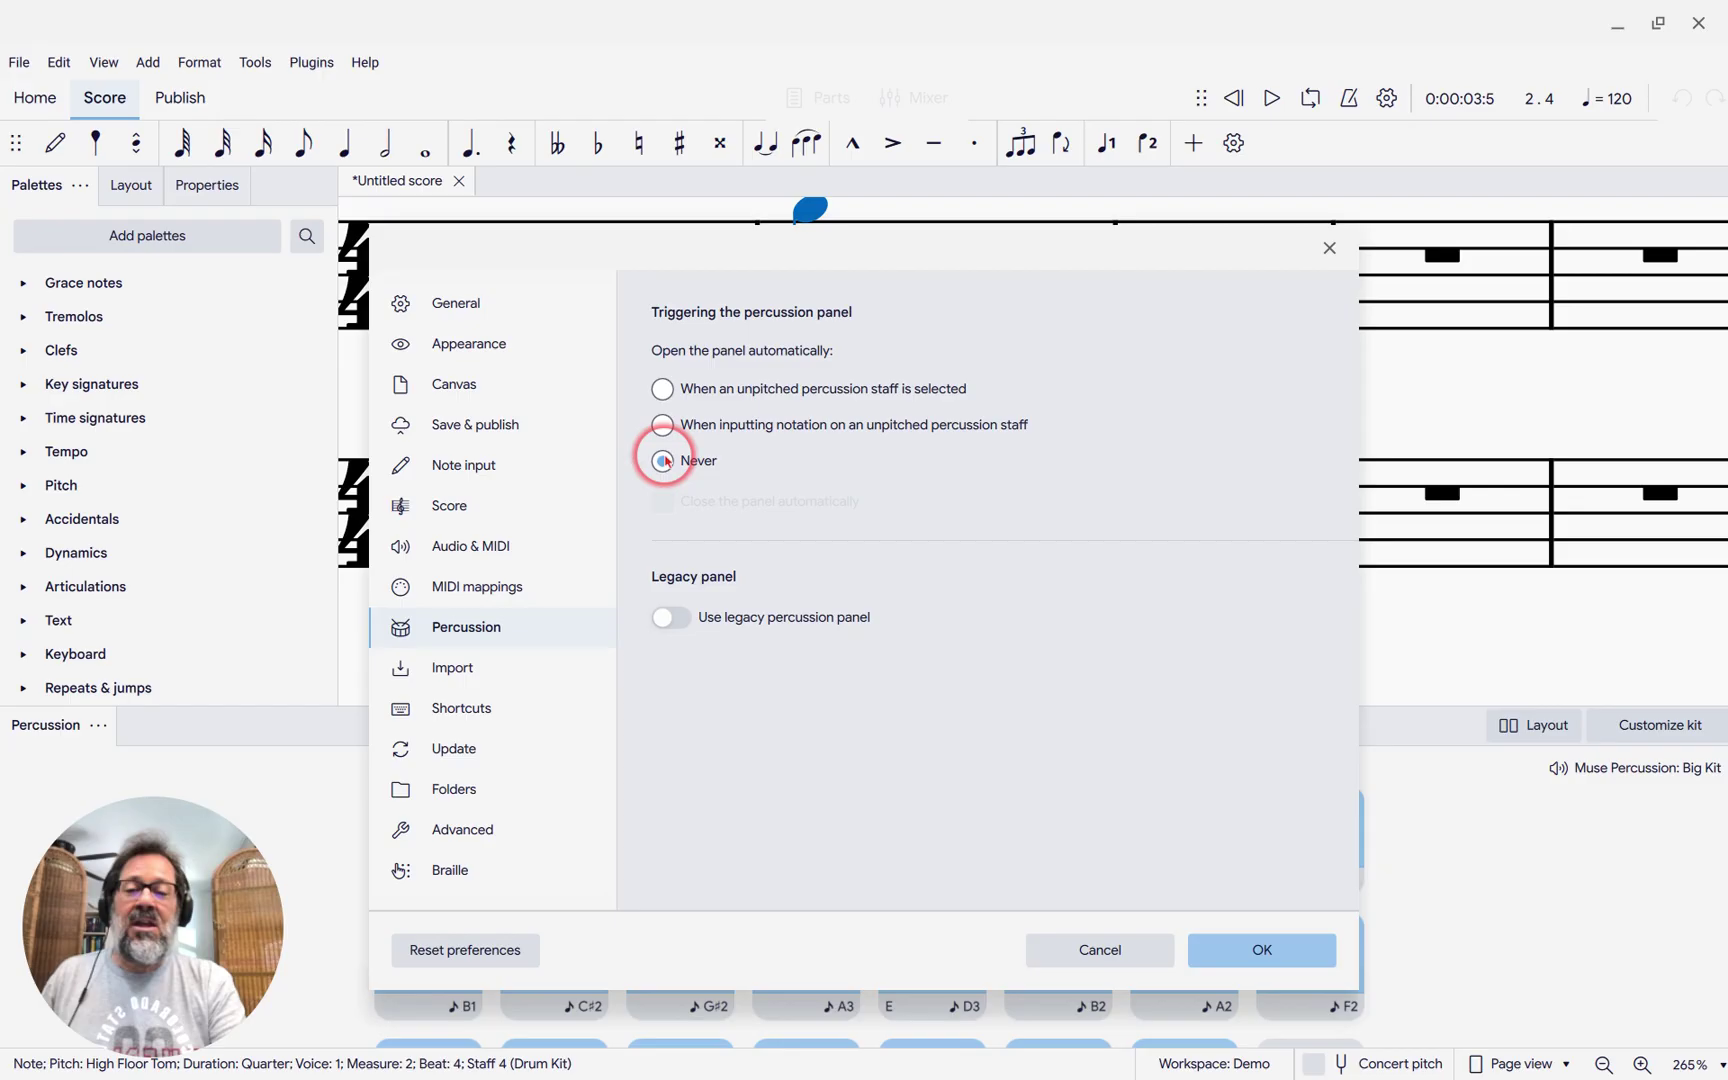
left_click(1240, 945)
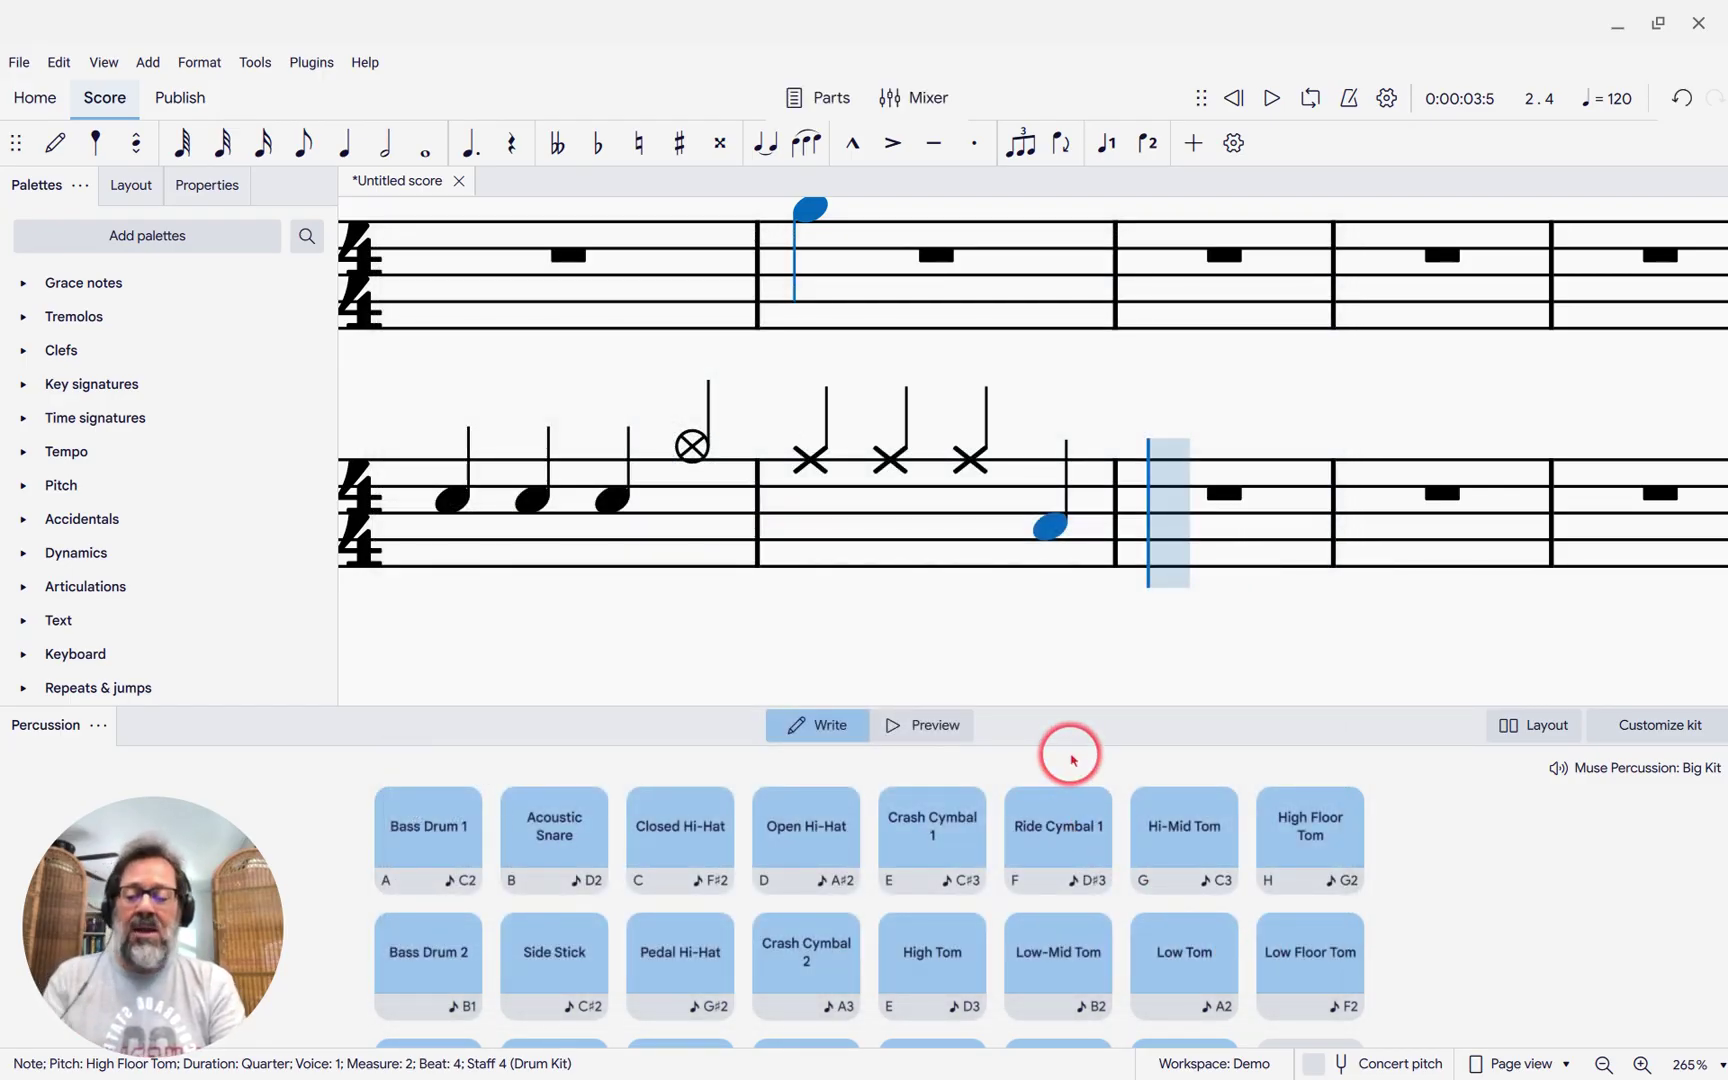
Step: Fill measure 3 with two Hi-Mid Toms, an Acoustic Snare and an Open Hi-Hat, then a snare in measure 4
key("Escape")
left_click_drag(1053, 702, 1072, 652)
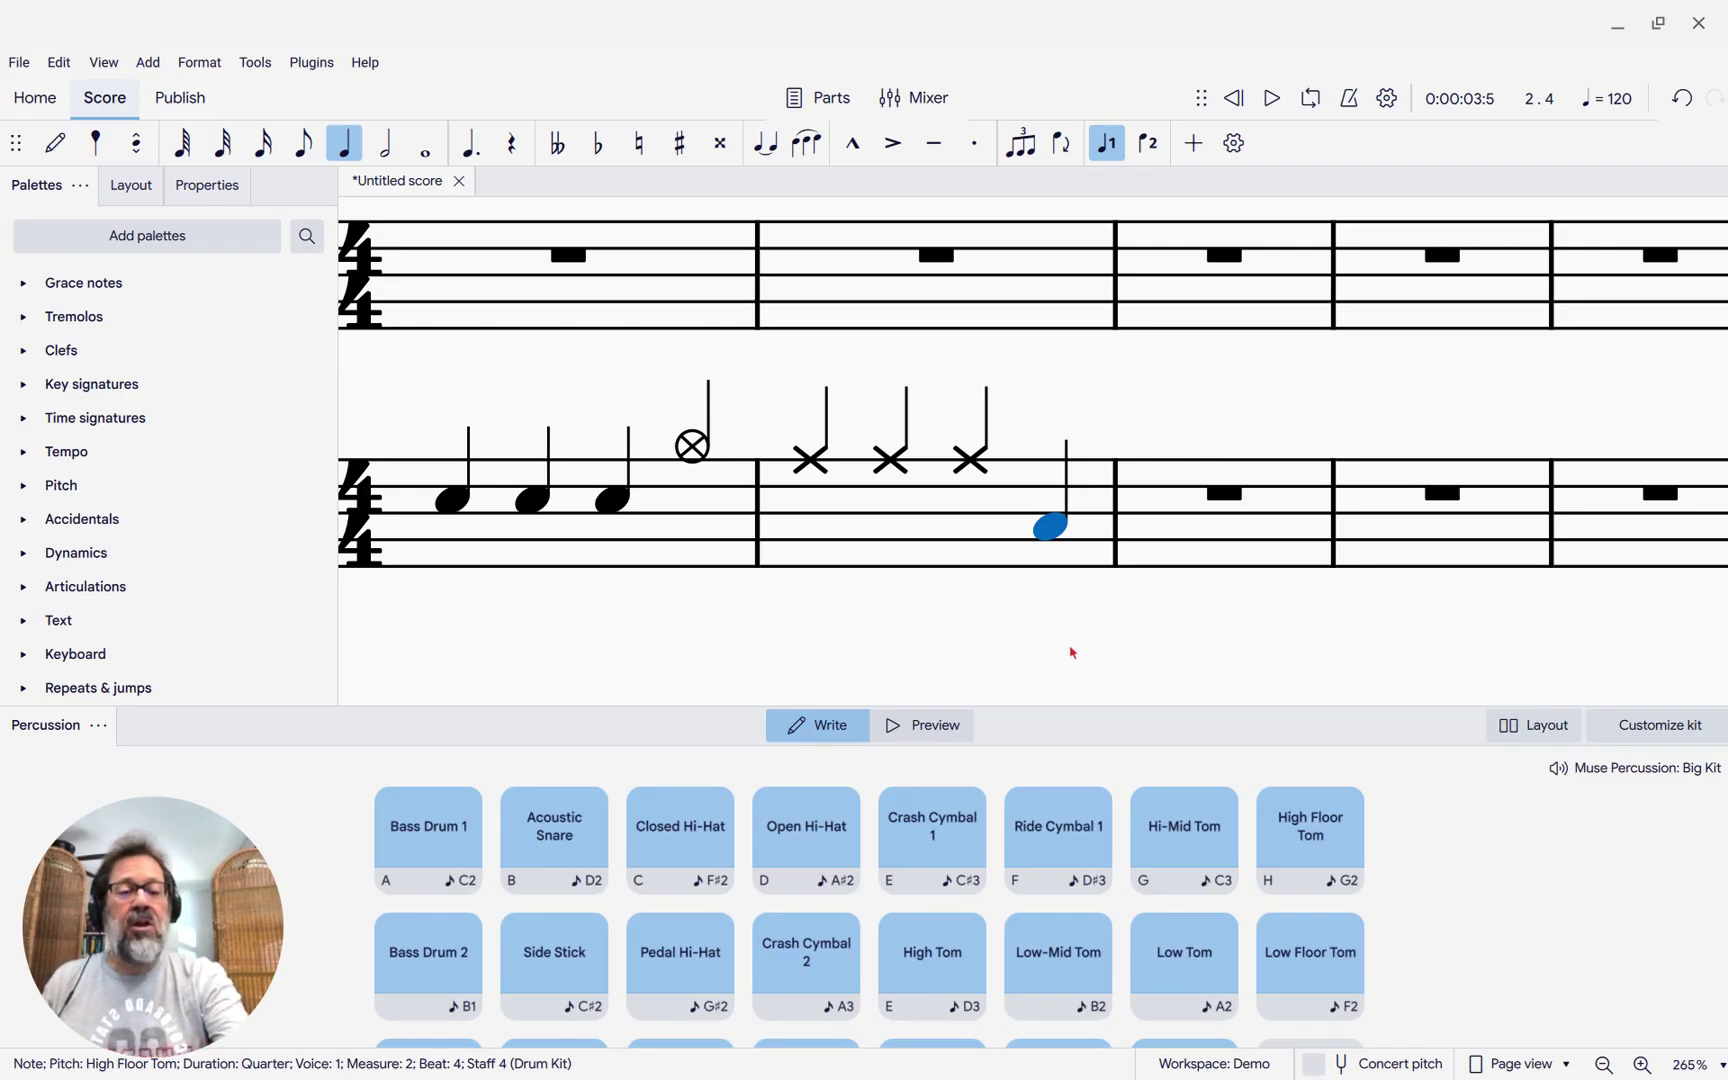
left_click(1157, 517)
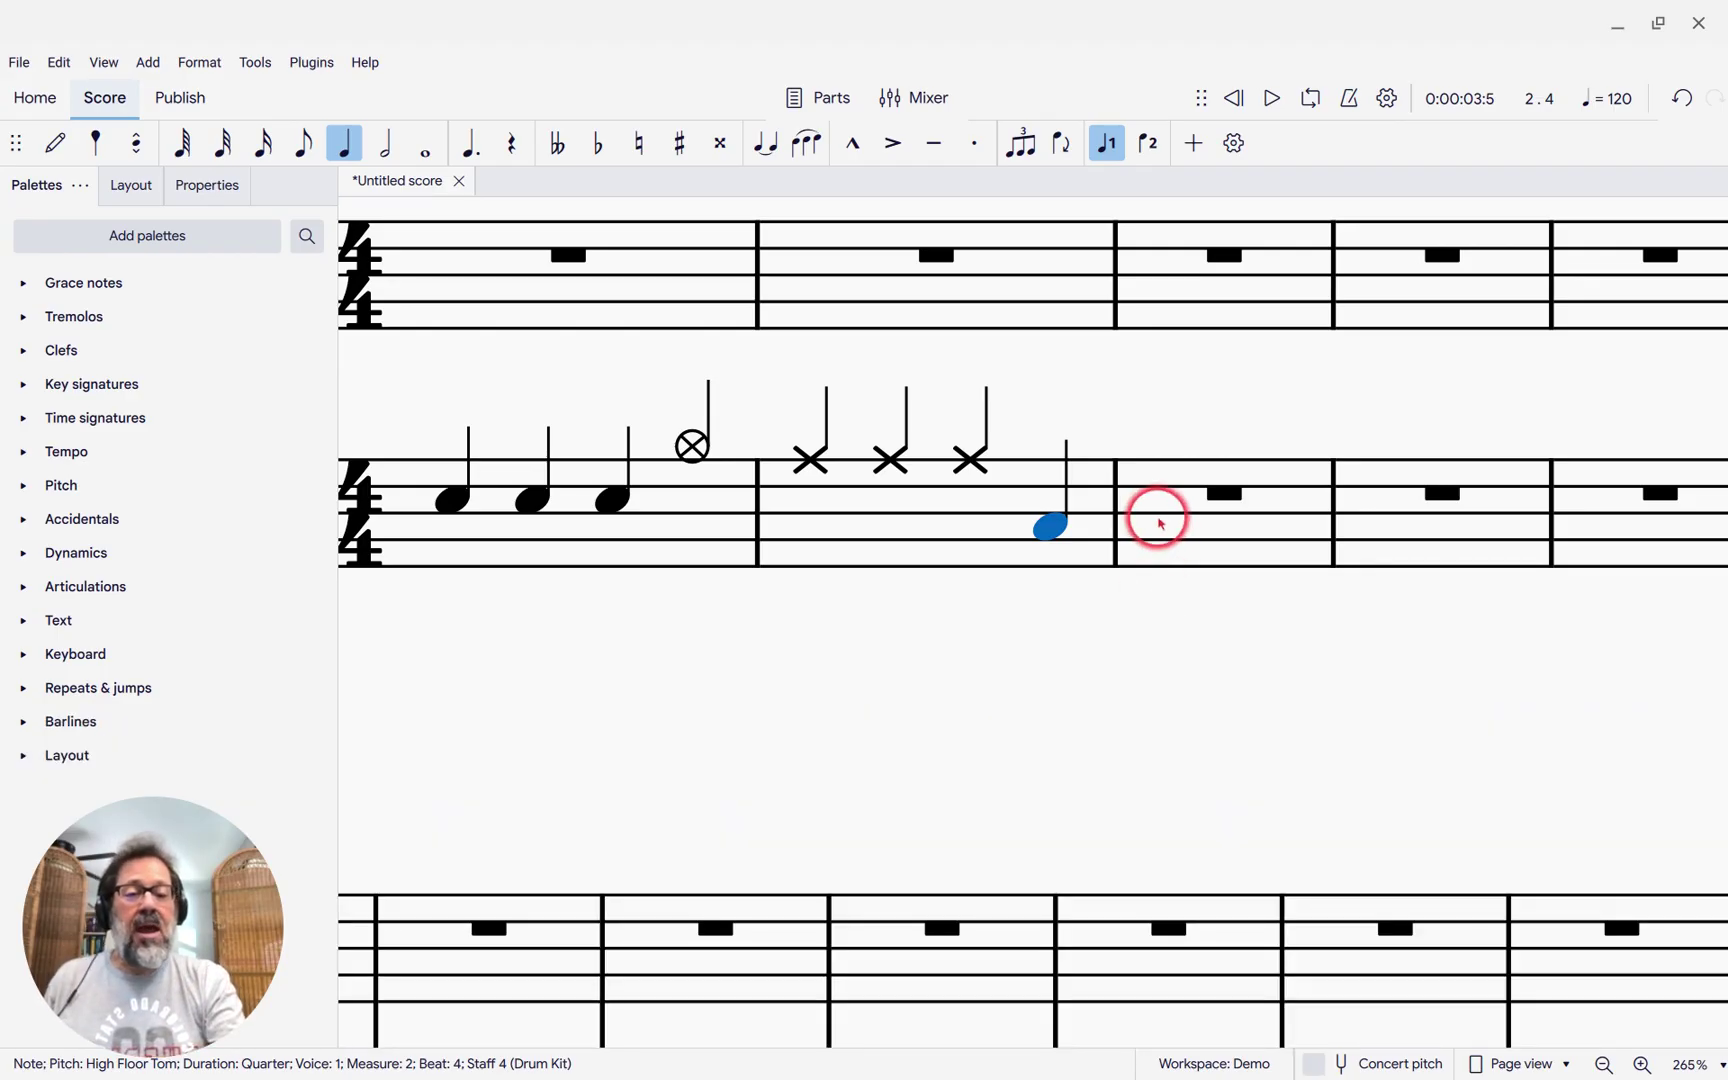
key("n")
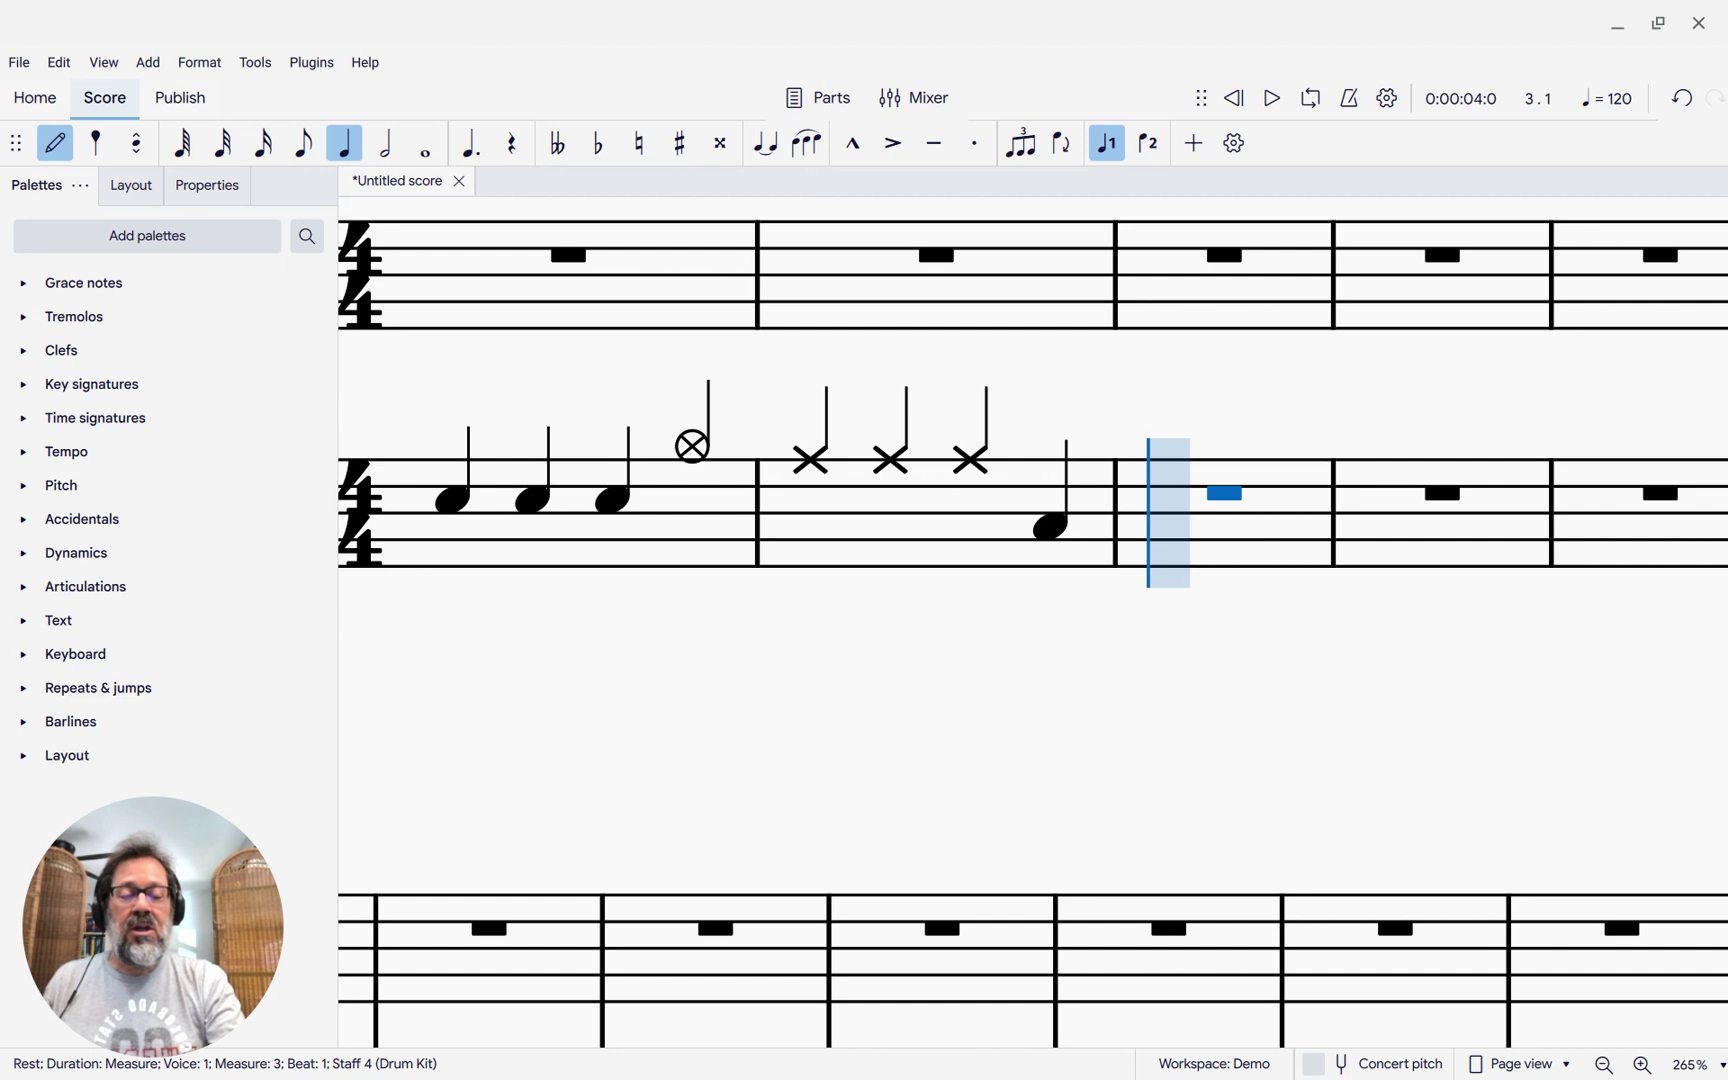
left_click(1161, 470)
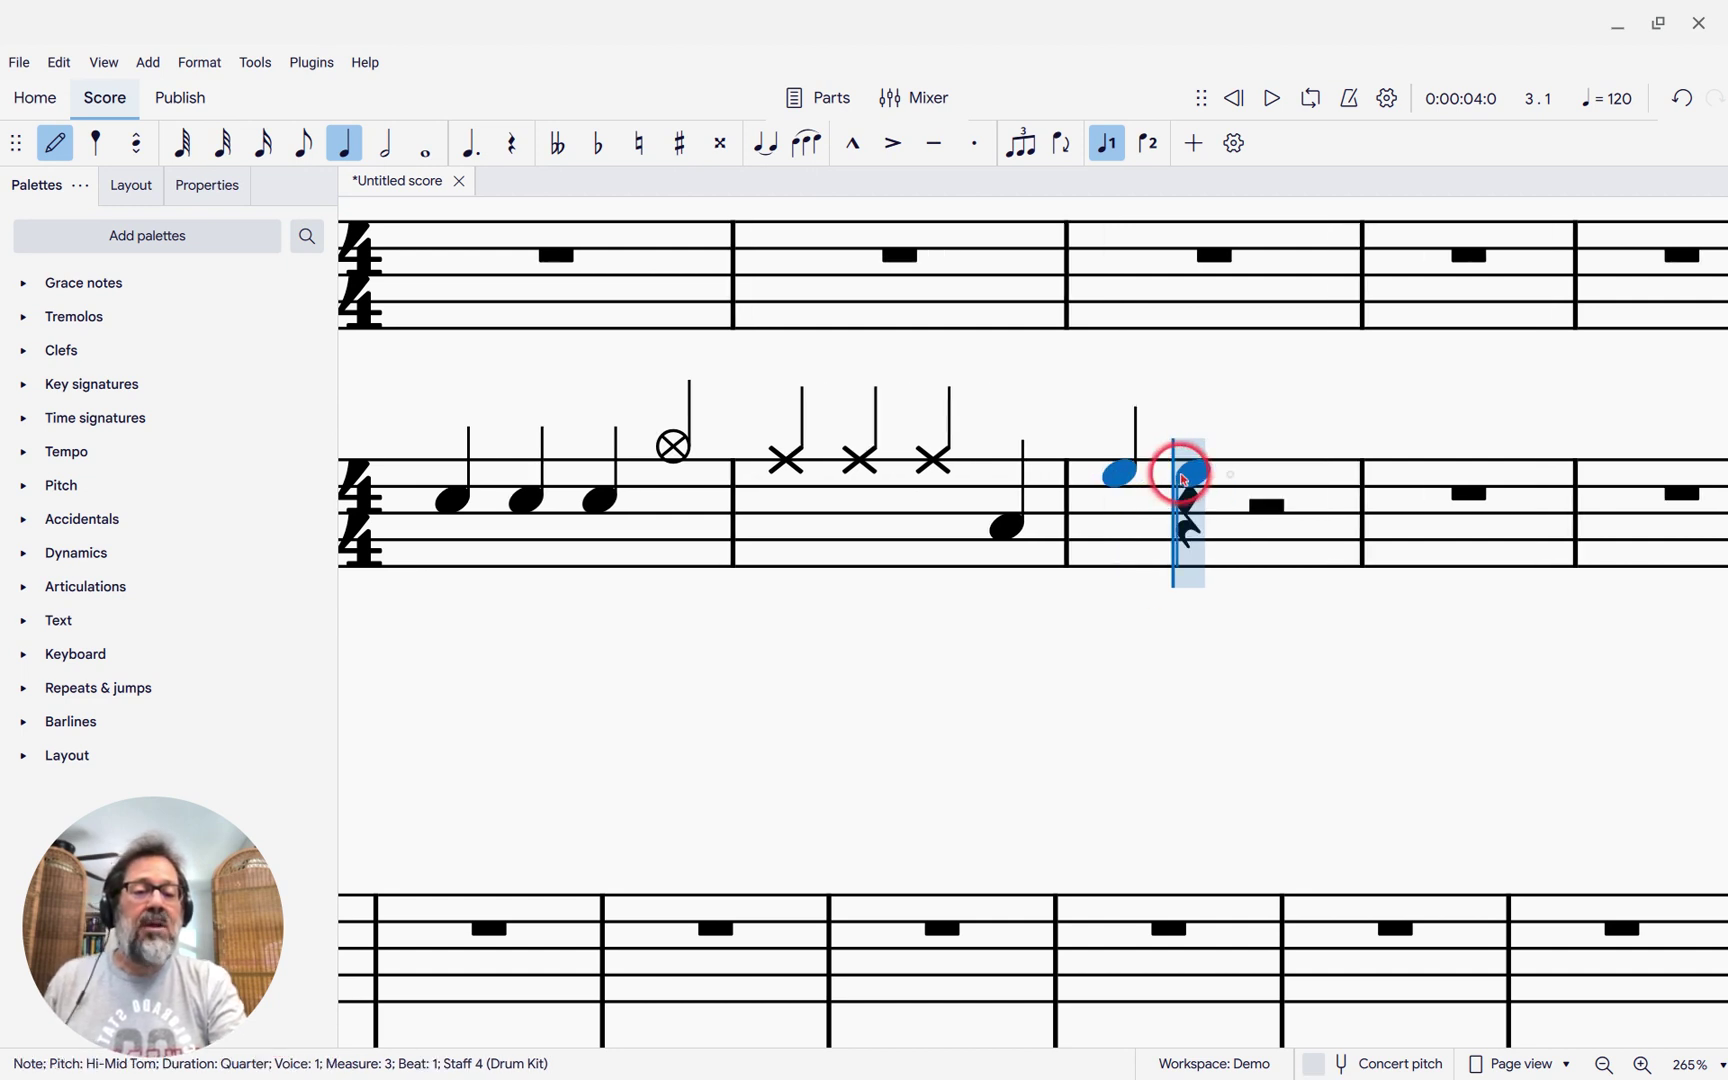
left_click(1184, 478)
left_click(1226, 494)
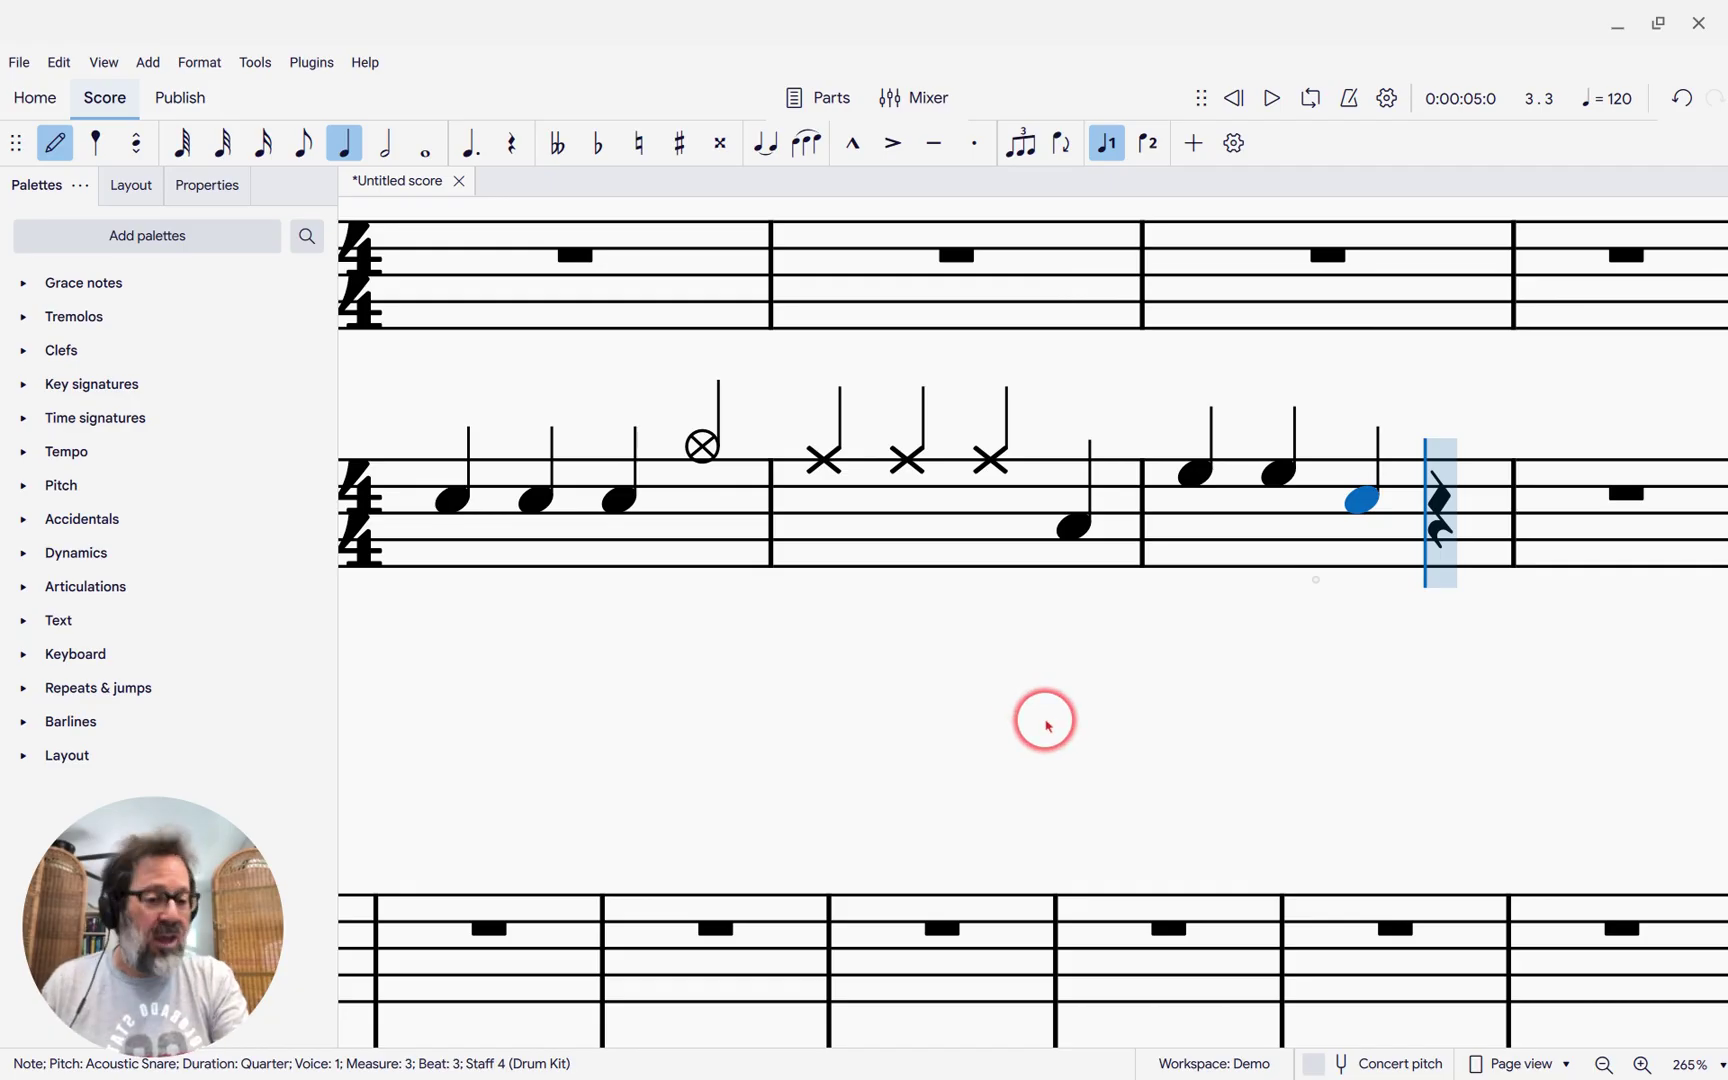
key("g")
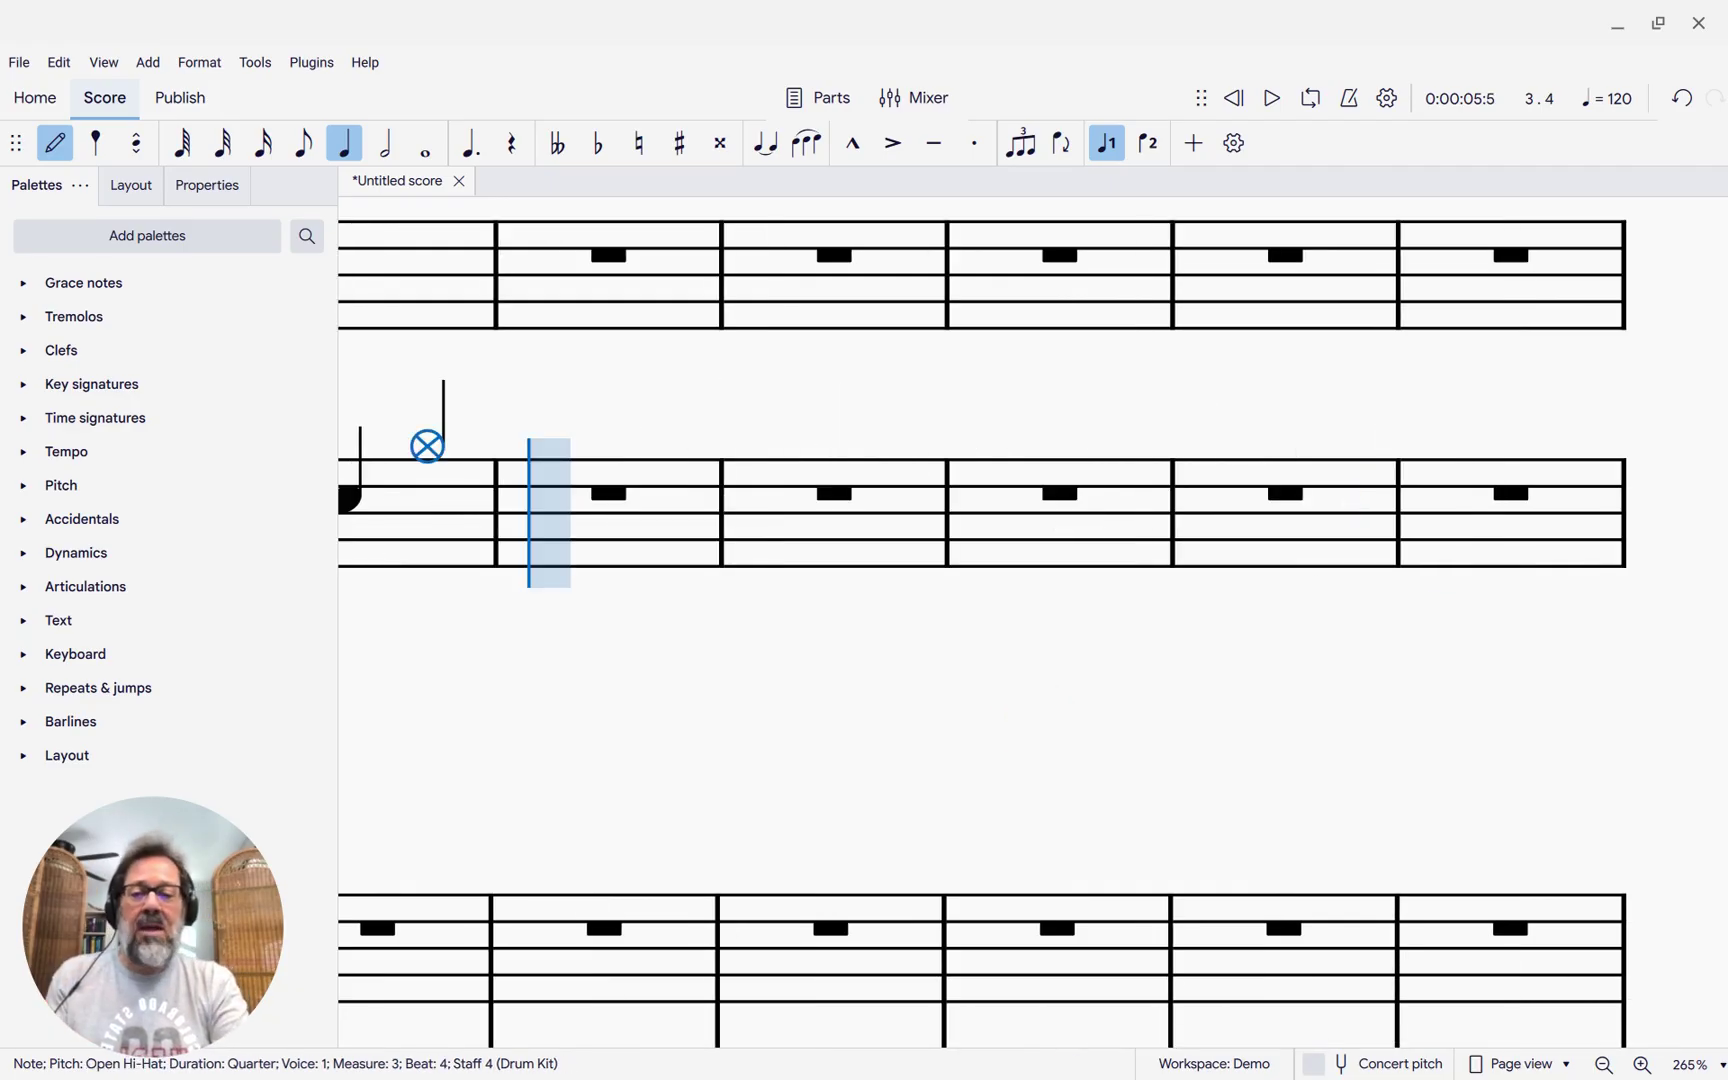
left_click(573, 500)
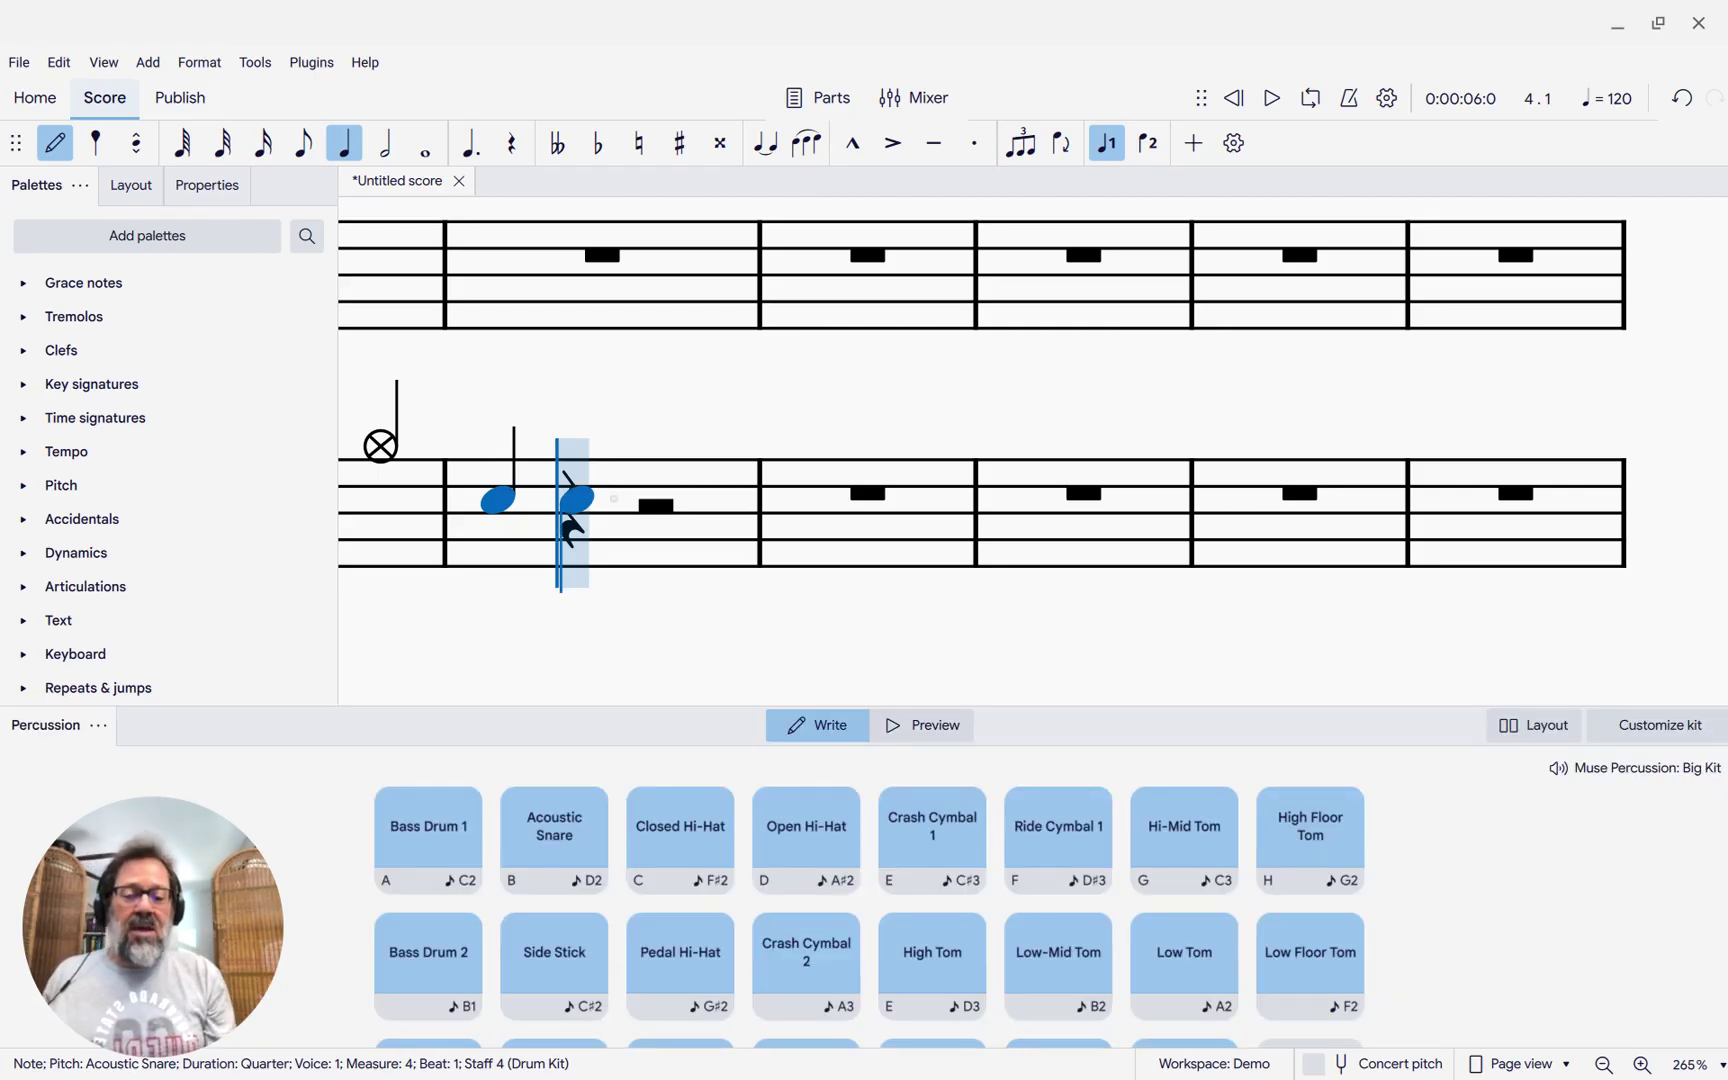
Step: Use the Side Stick pad to enter a note at beat 2 of measure 4
left_click(553, 962)
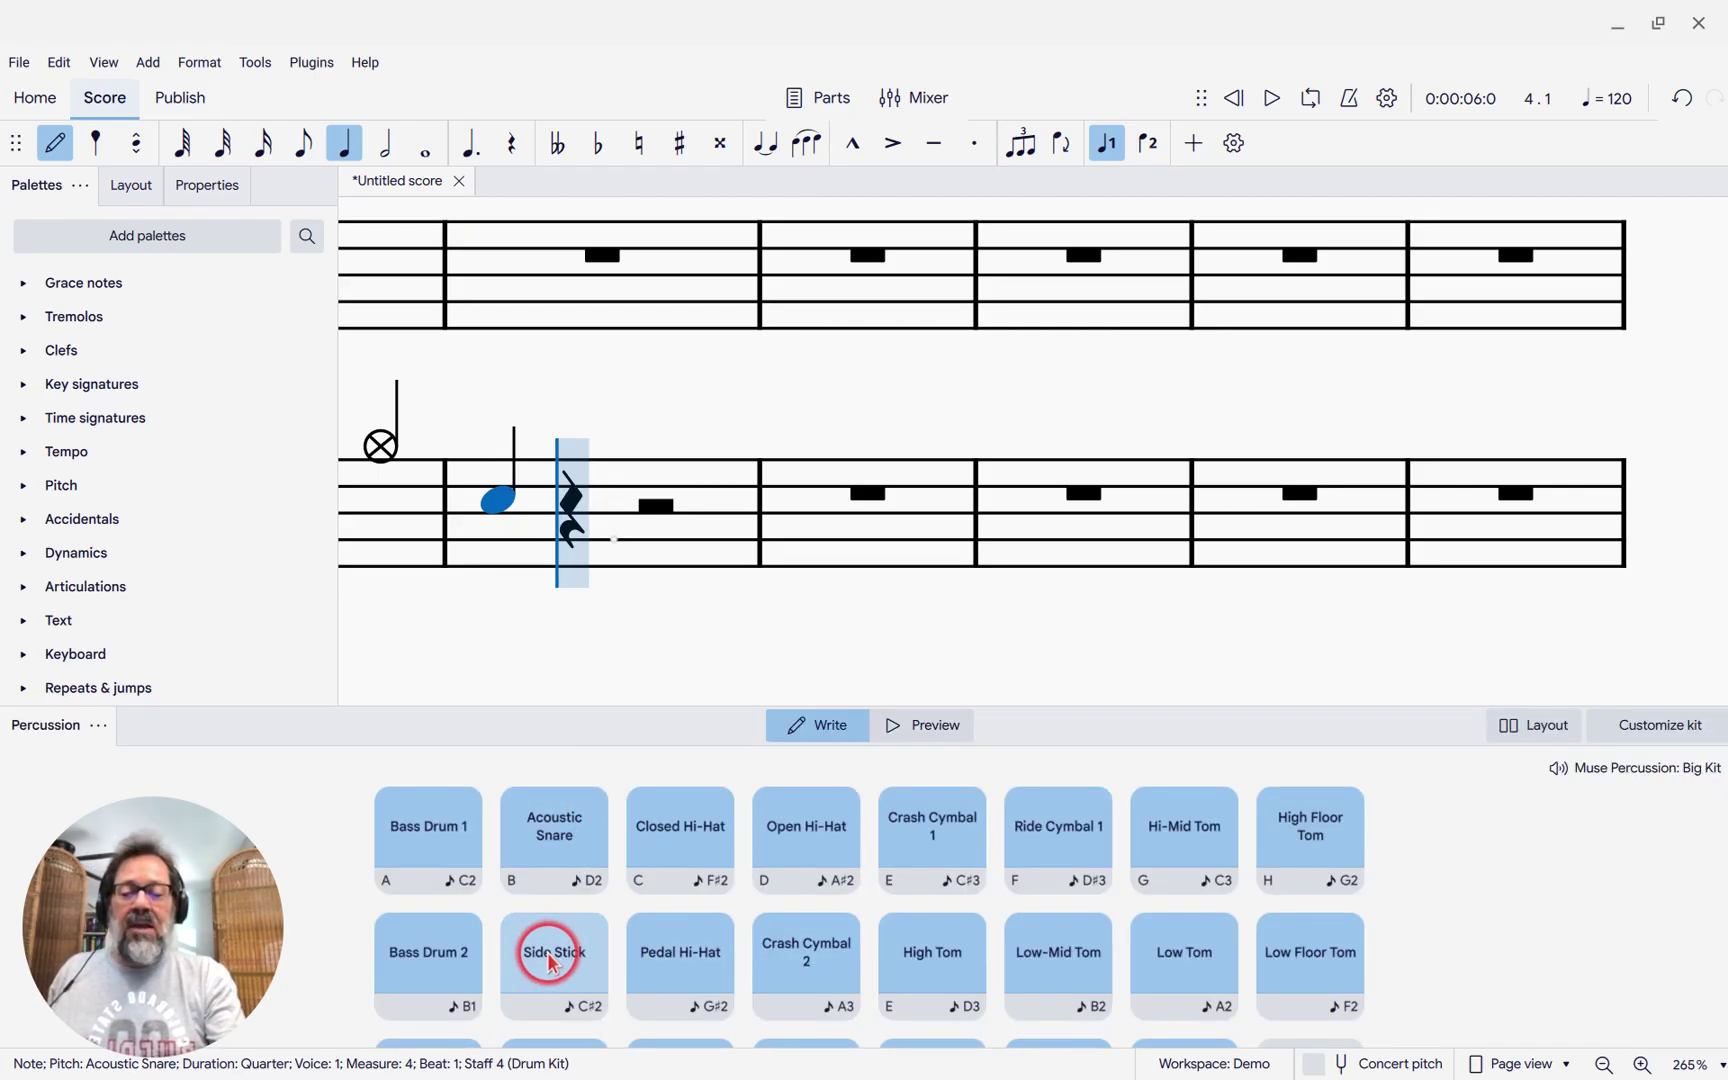